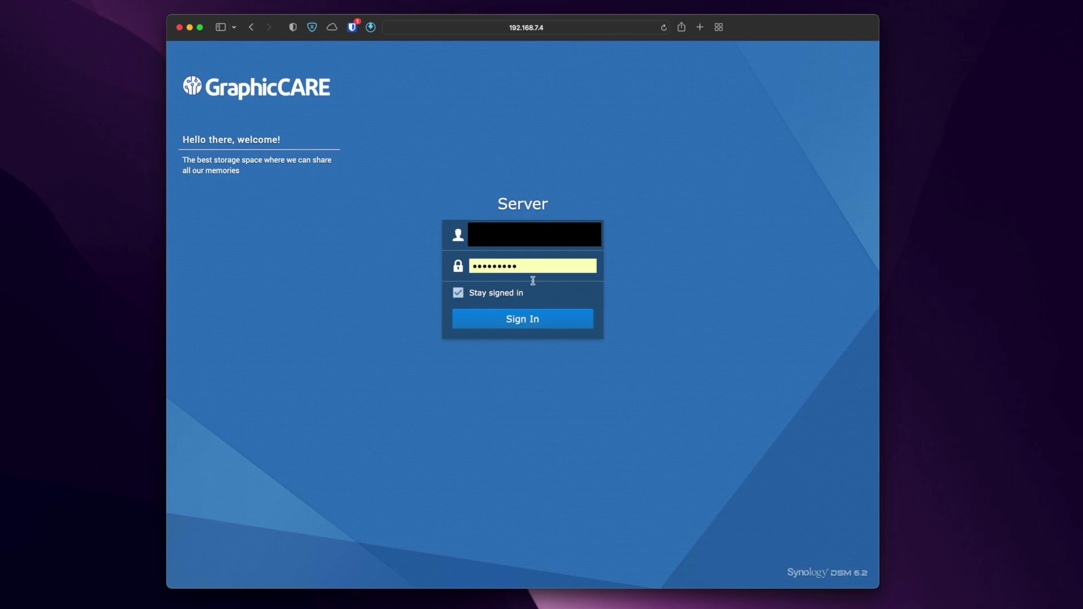
Sign in to DSM and launch Storage Manager from the Main Menu.
left_click(530, 318)
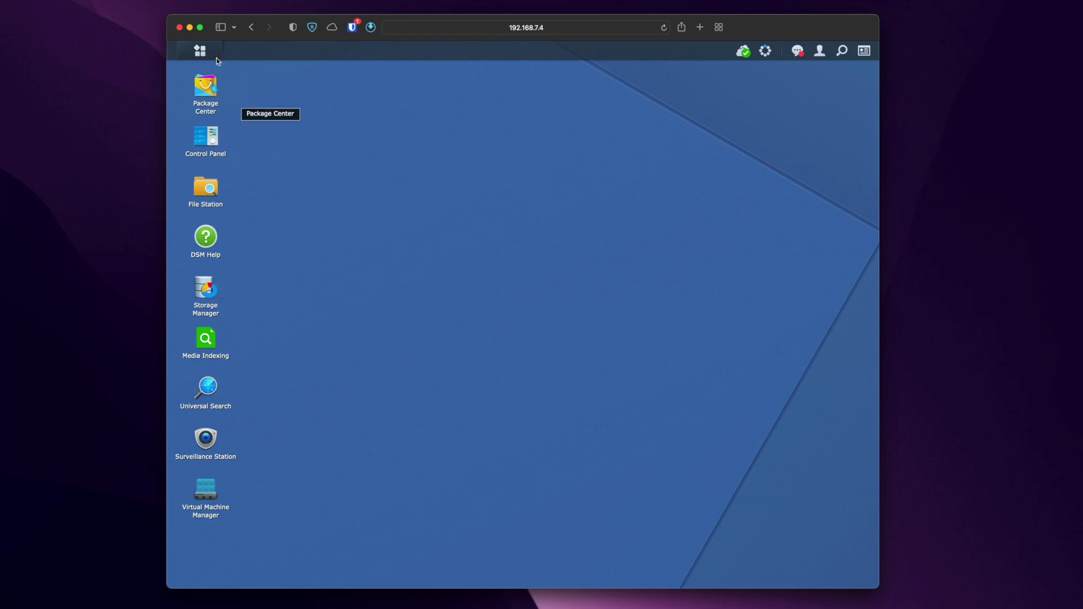
left_click(200, 50)
scroll(292, 354, "down", 1)
left_click(455, 337)
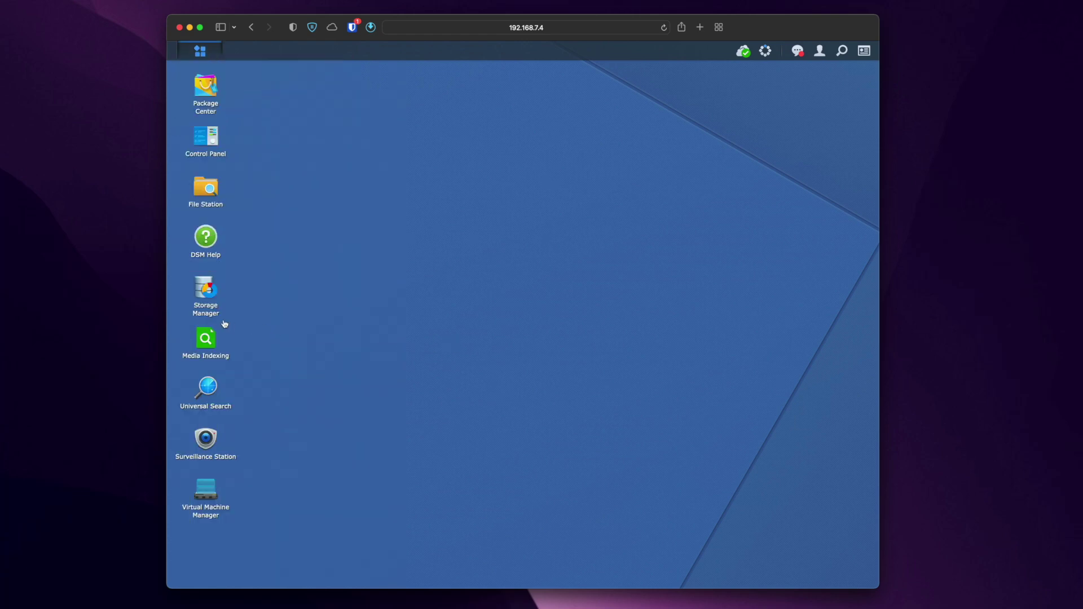
left_click(205, 291)
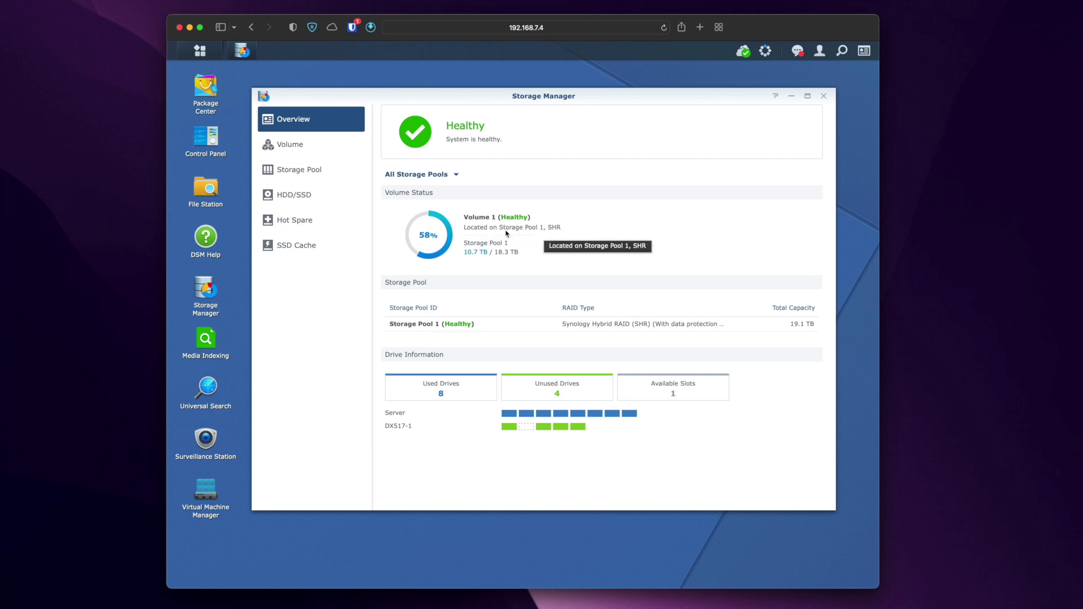
Review the SSD cache, the installed drives and Storage Pool 1's details and actions.
left_click(290, 245)
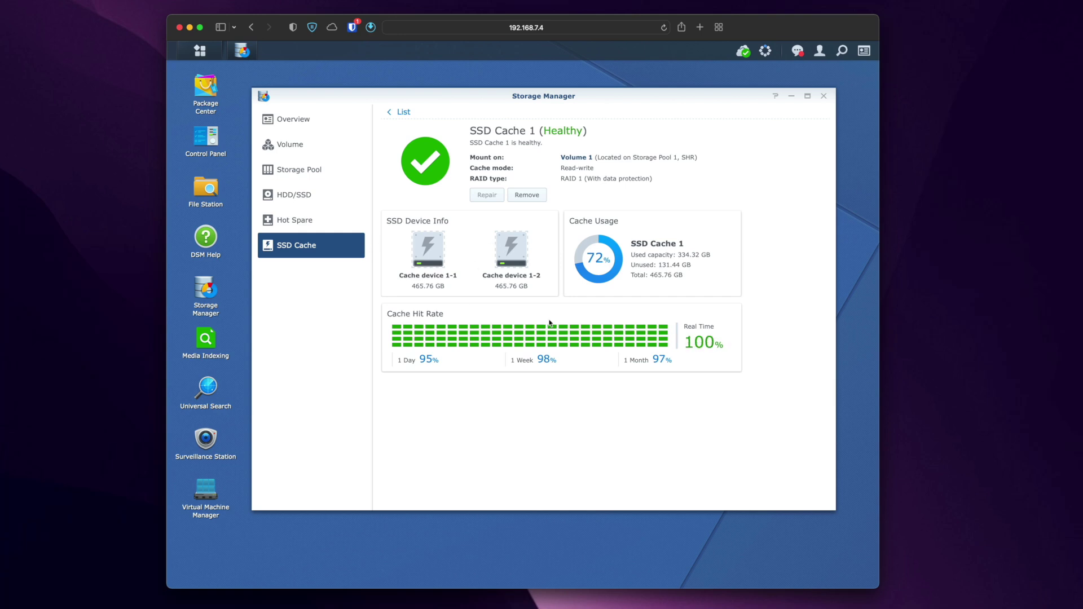
left_click(297, 198)
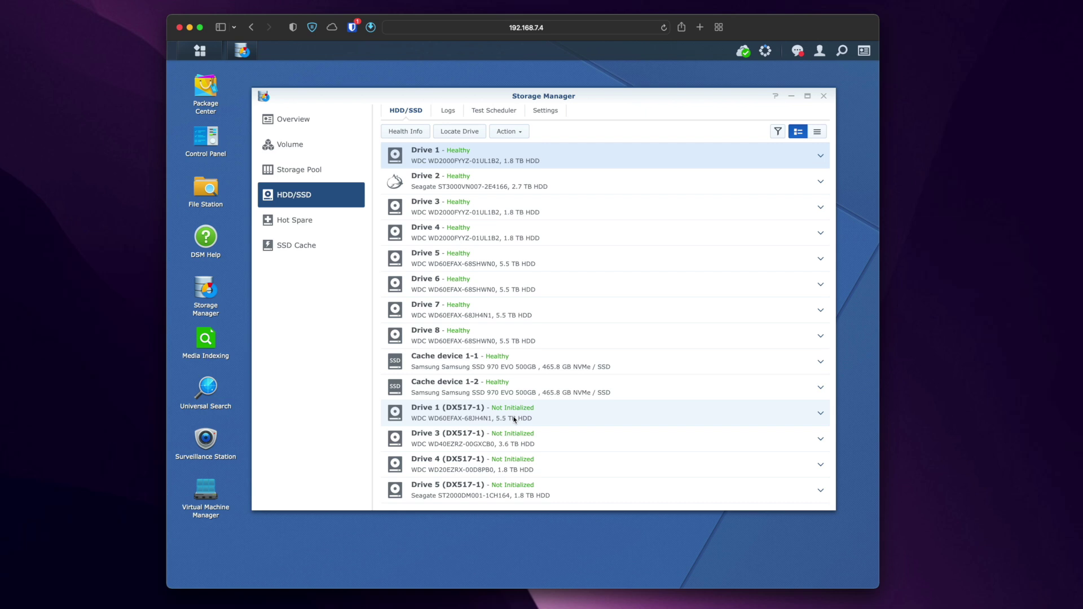
left_click(333, 175)
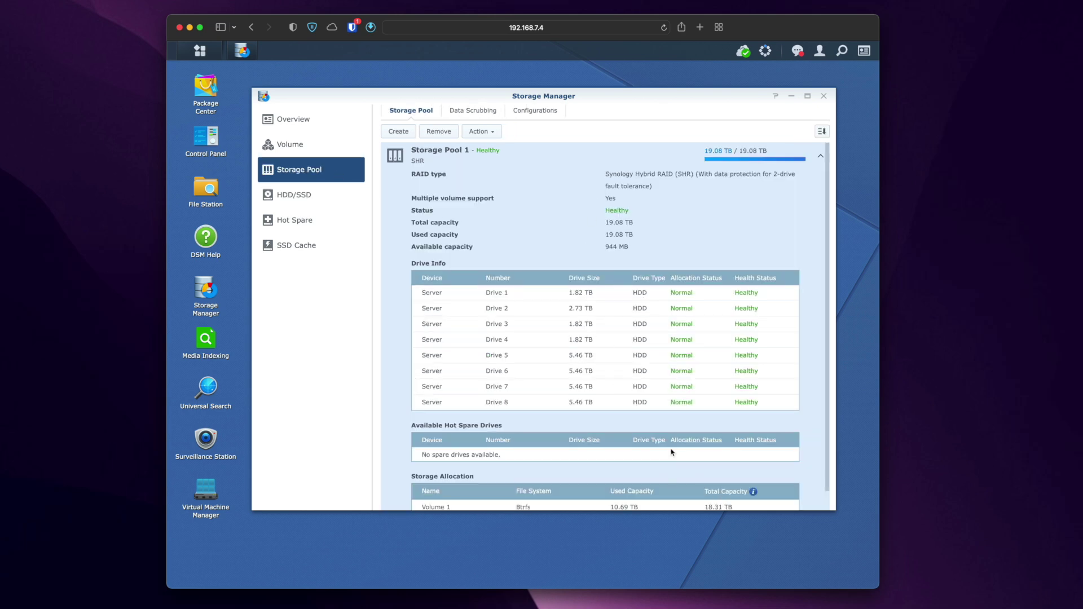
scroll(647, 464, "down", 1)
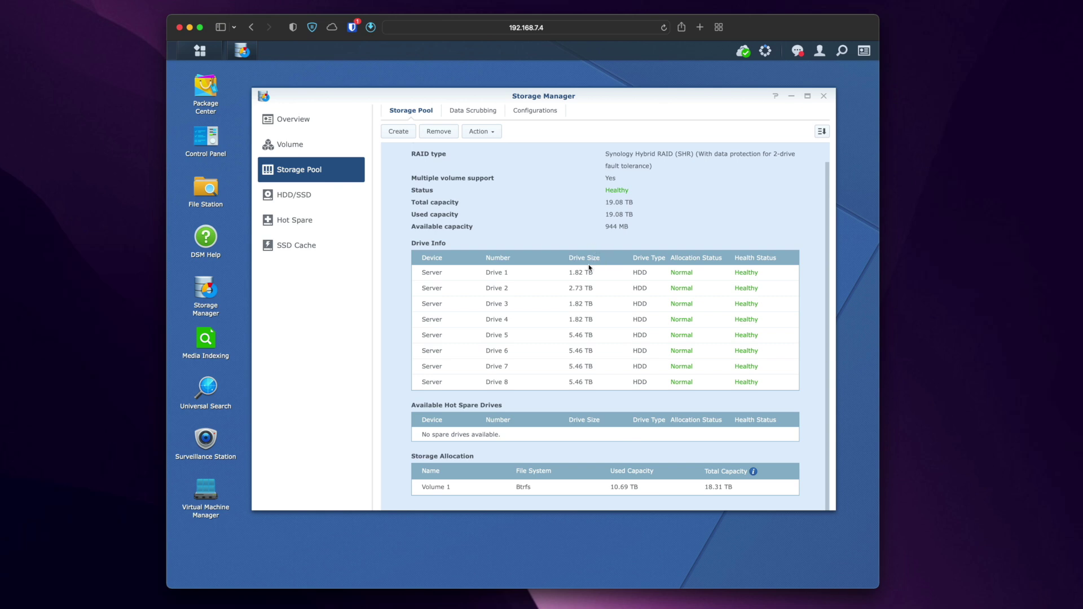
scroll(590, 268, "up", 1)
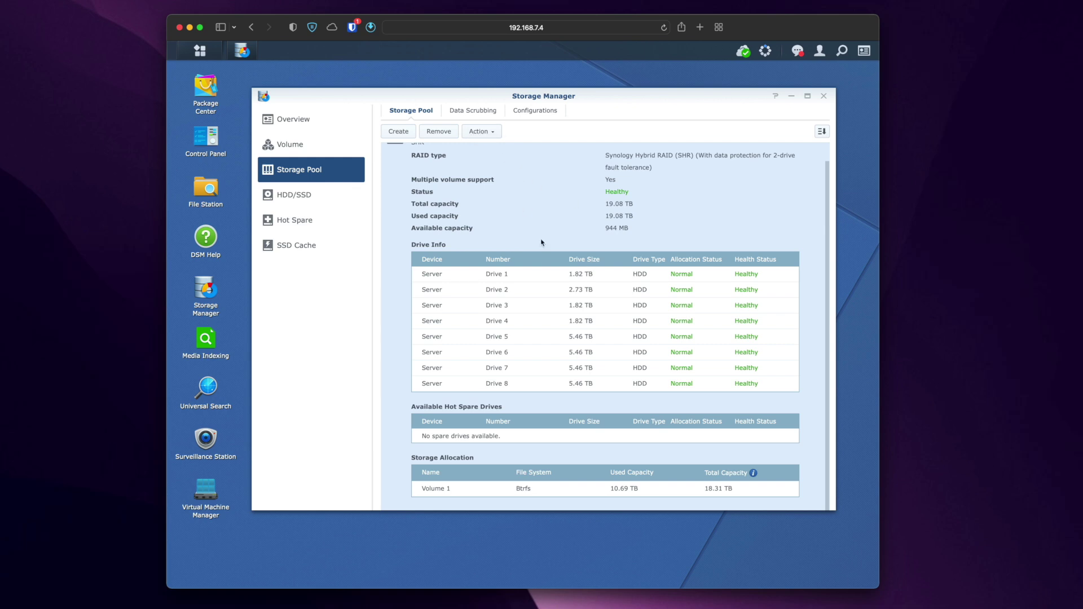
scroll(546, 233, "up", 1)
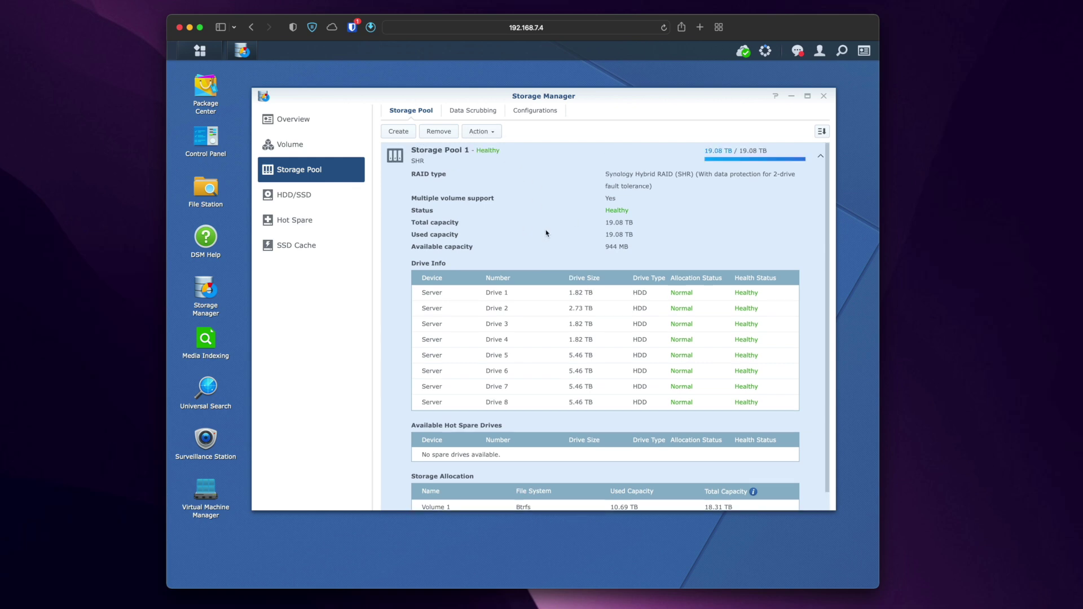
left_click(481, 131)
Cancel adding drives to Storage Pool 1 and start a Higher flexibility pool using SHR-2.
left_click(492, 163)
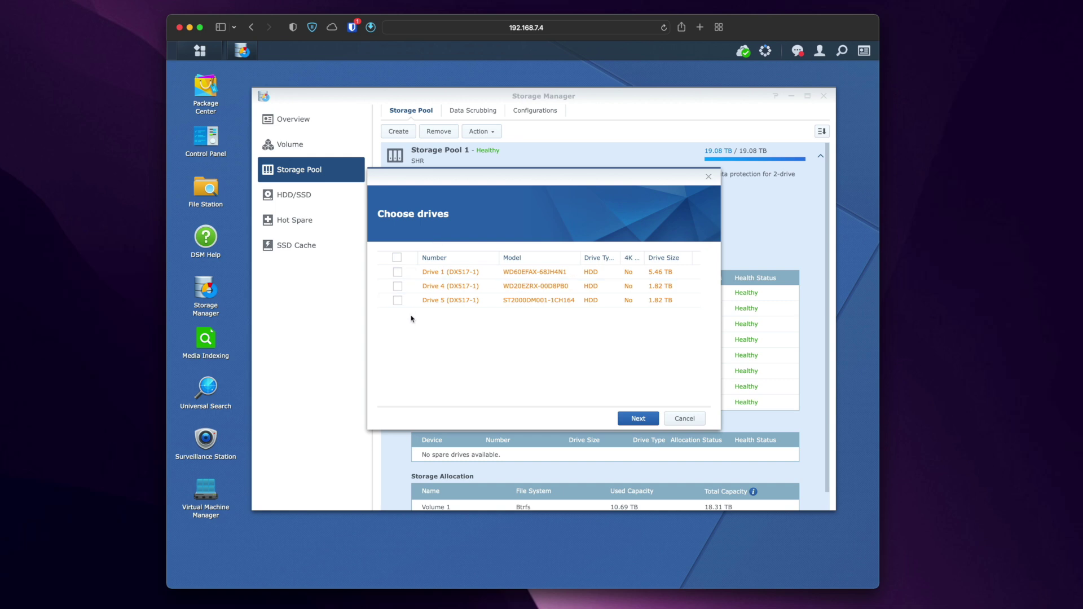
left_click(685, 420)
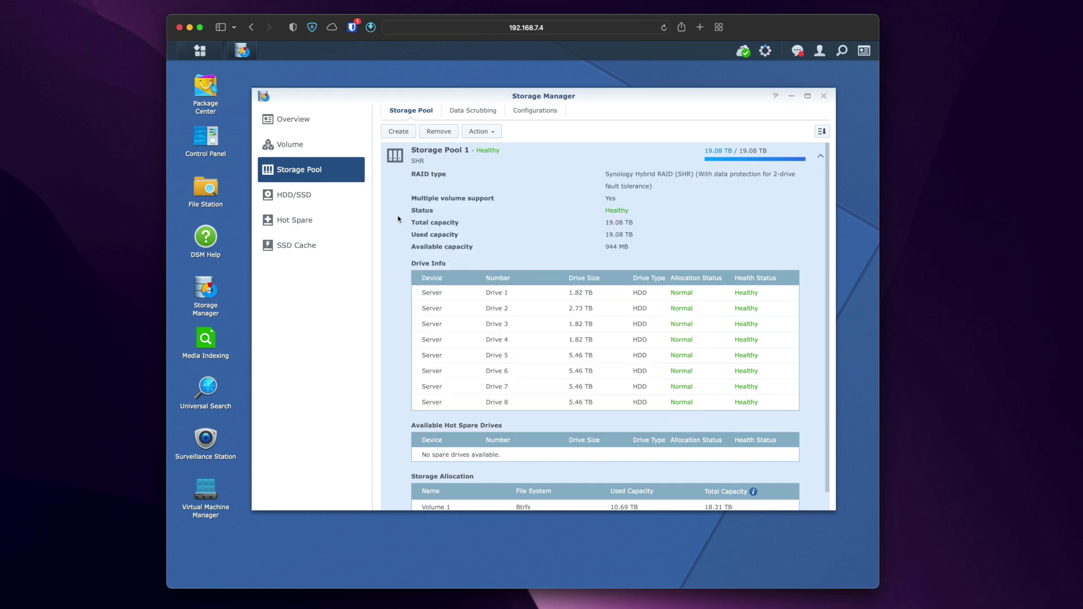
left_click(400, 133)
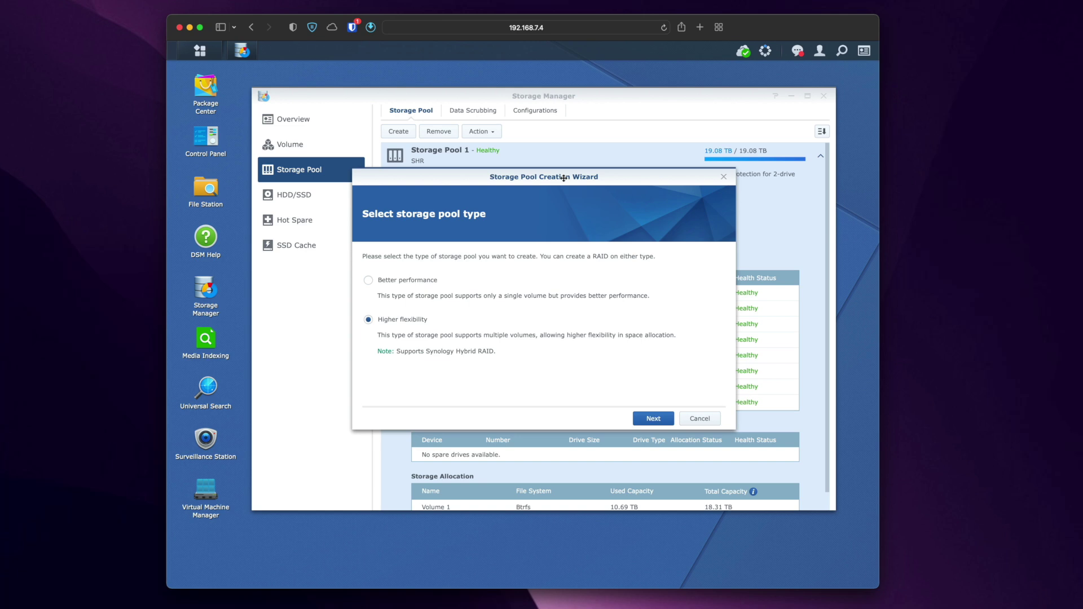
left_click(653, 420)
left_click(547, 273)
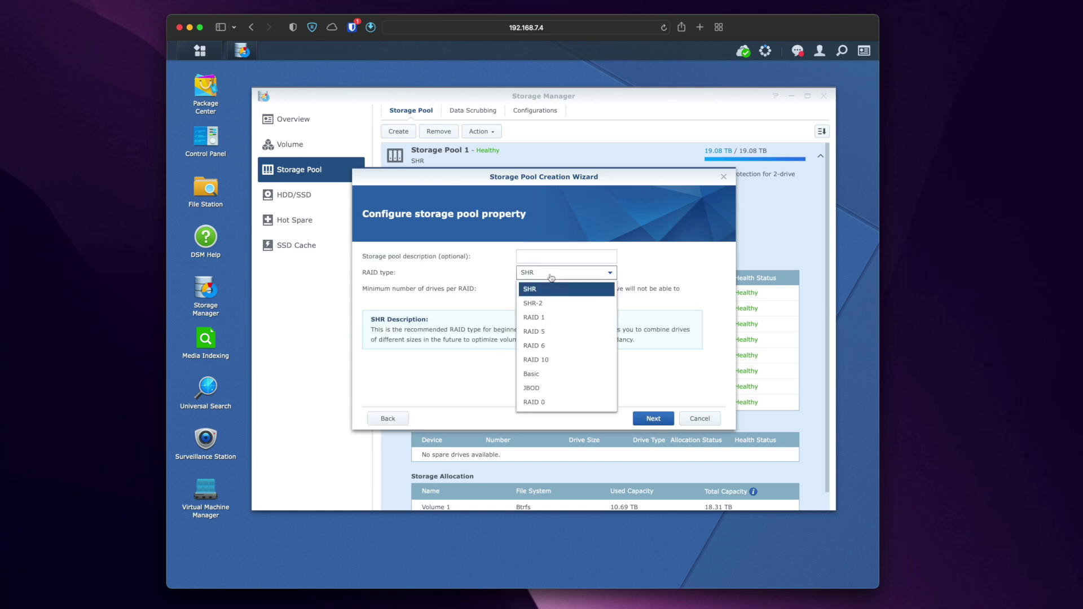
left_click(530, 295)
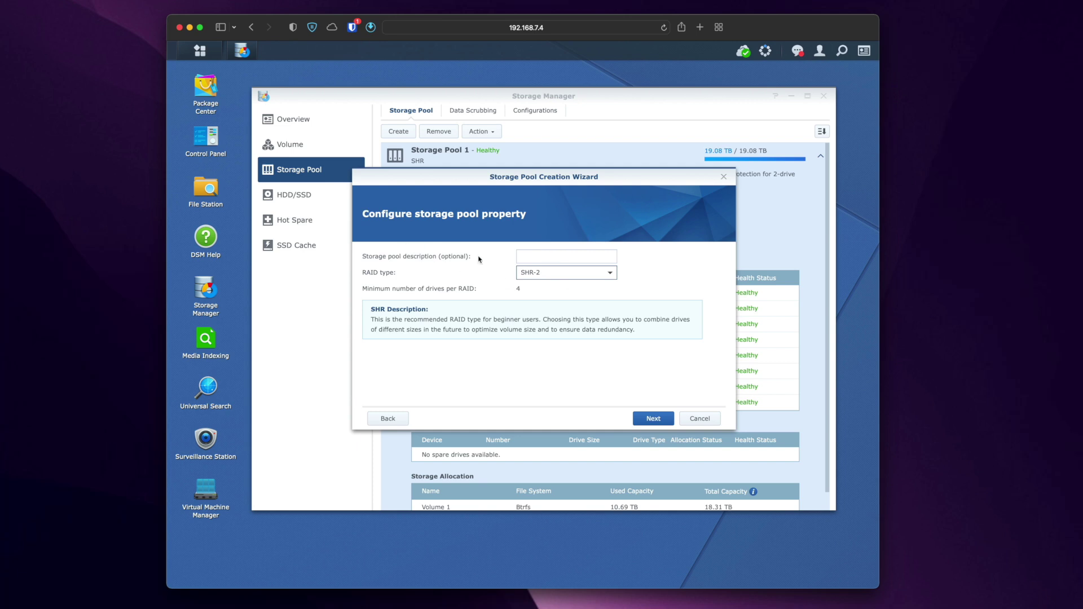
Select DX517-1 Drives 1, 3, 4 and 5, accept the warnings and apply the pool.
left_click(652, 419)
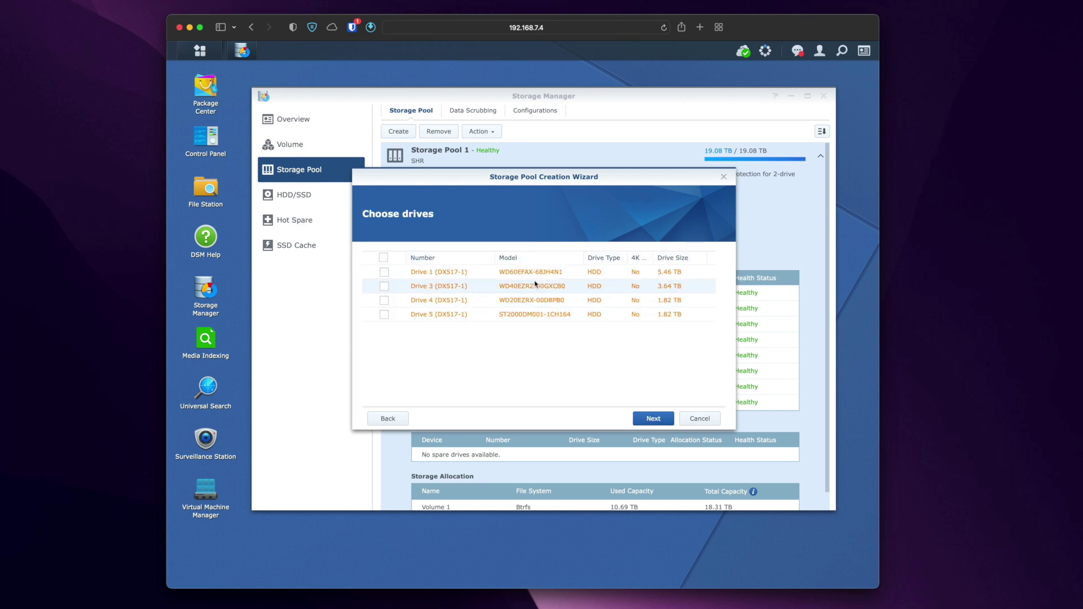
left_click(384, 260)
left_click(653, 419)
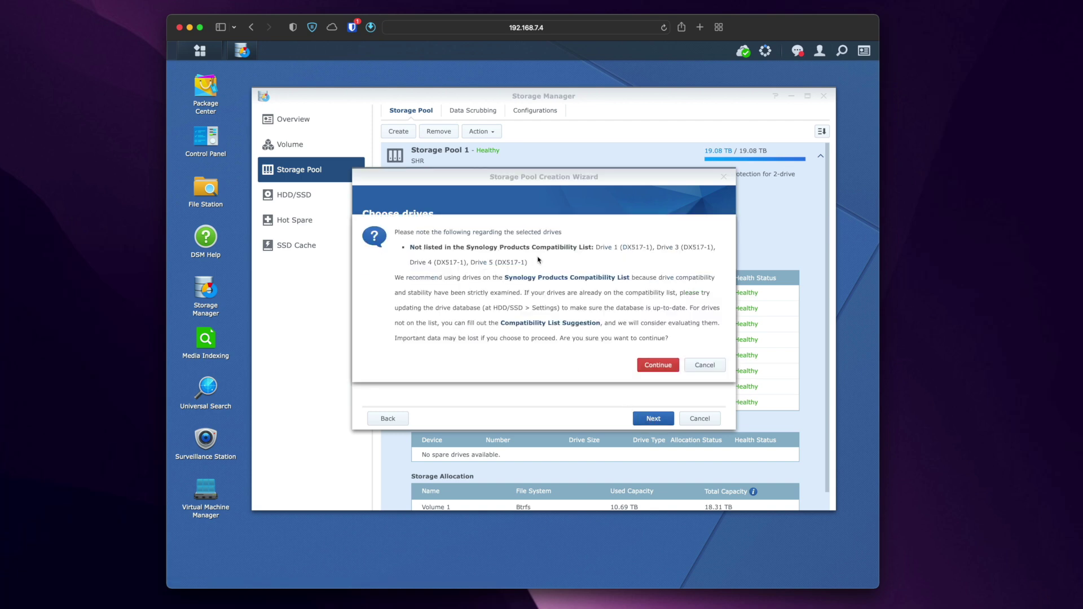
left_click(654, 366)
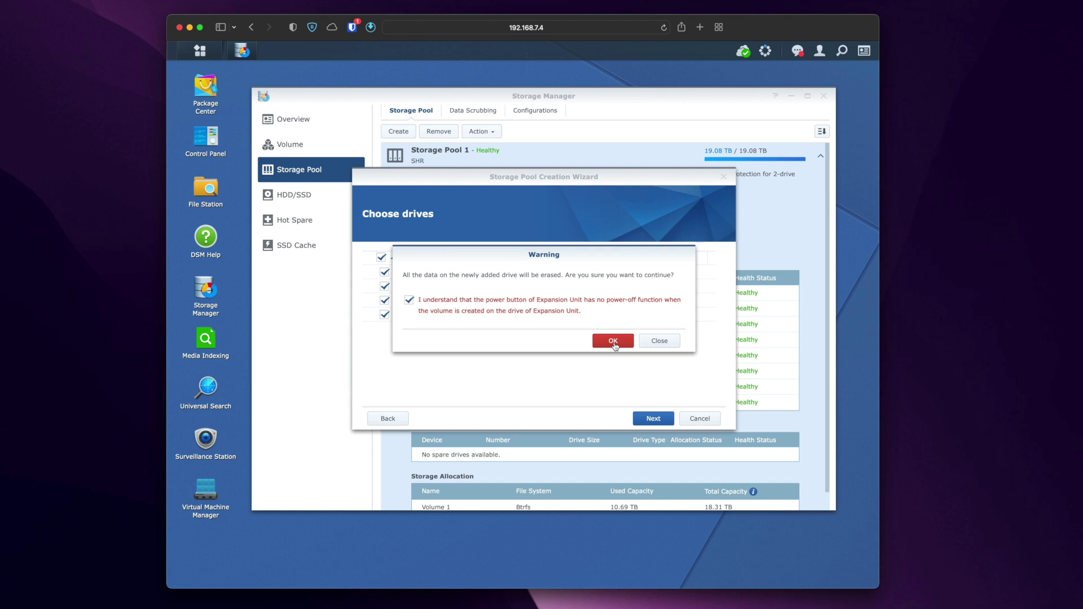
left_click(613, 342)
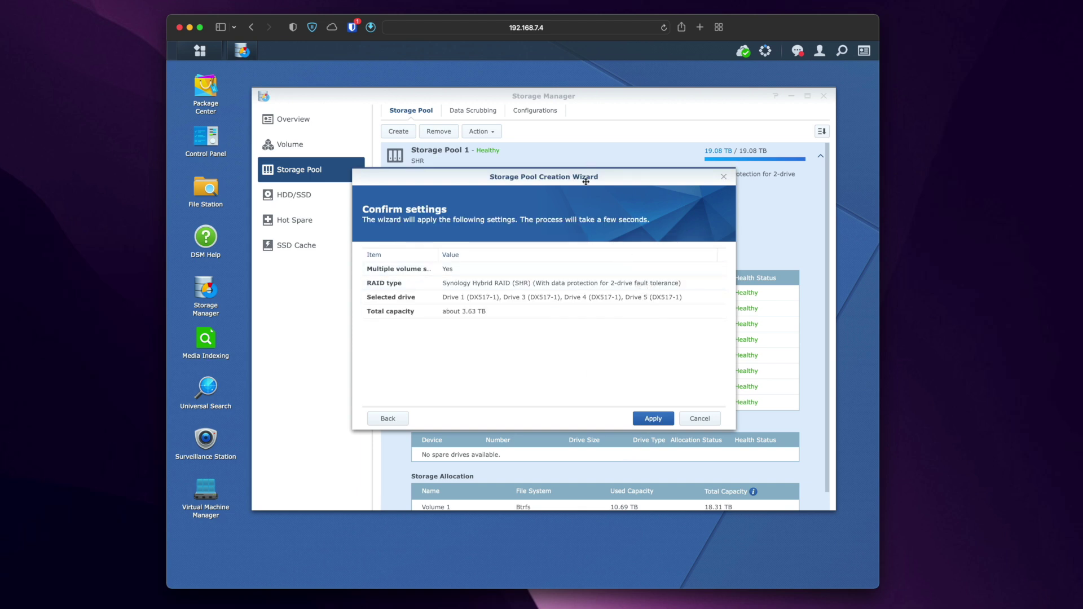
left_click(650, 420)
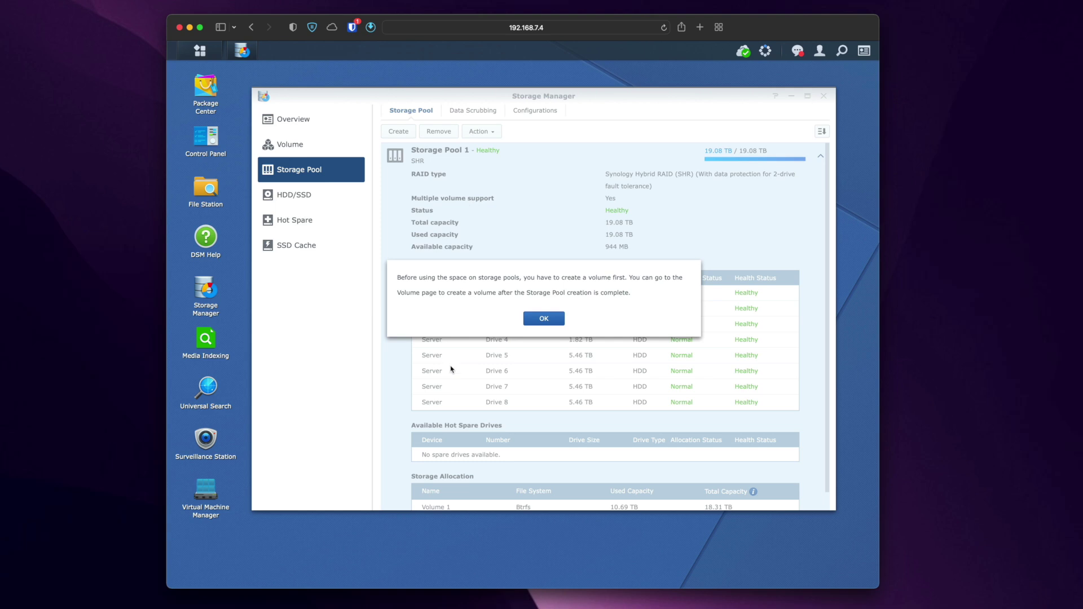
Dismiss the volume notice, check Storage Pool 2's drive verification, and browse the Volume, HDD/SSD and Storage Pool pages.
left_click(543, 320)
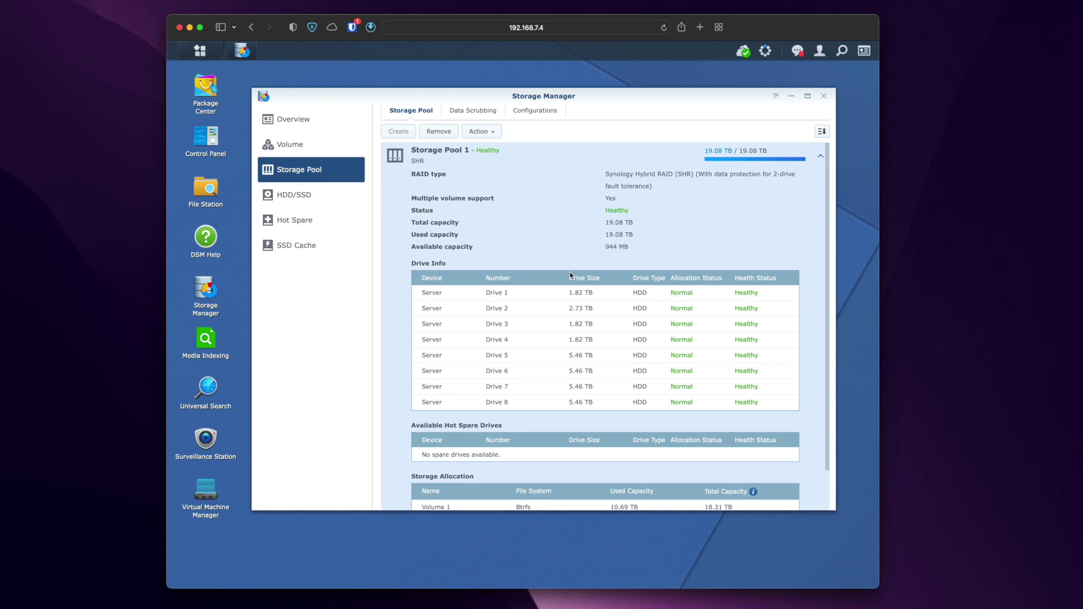
scroll(571, 276, "down", 2)
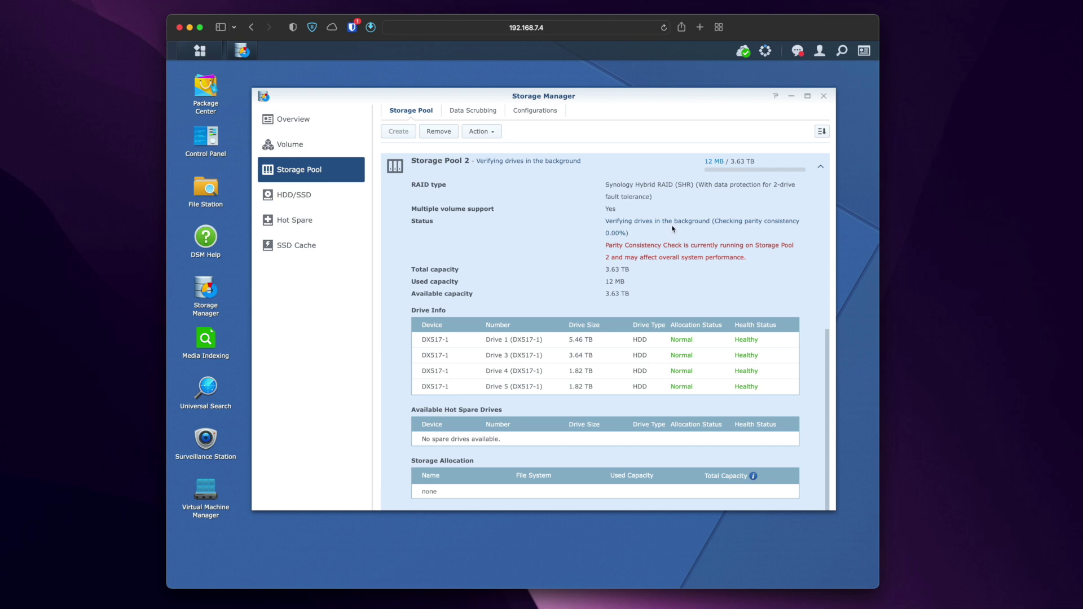
left_click(314, 148)
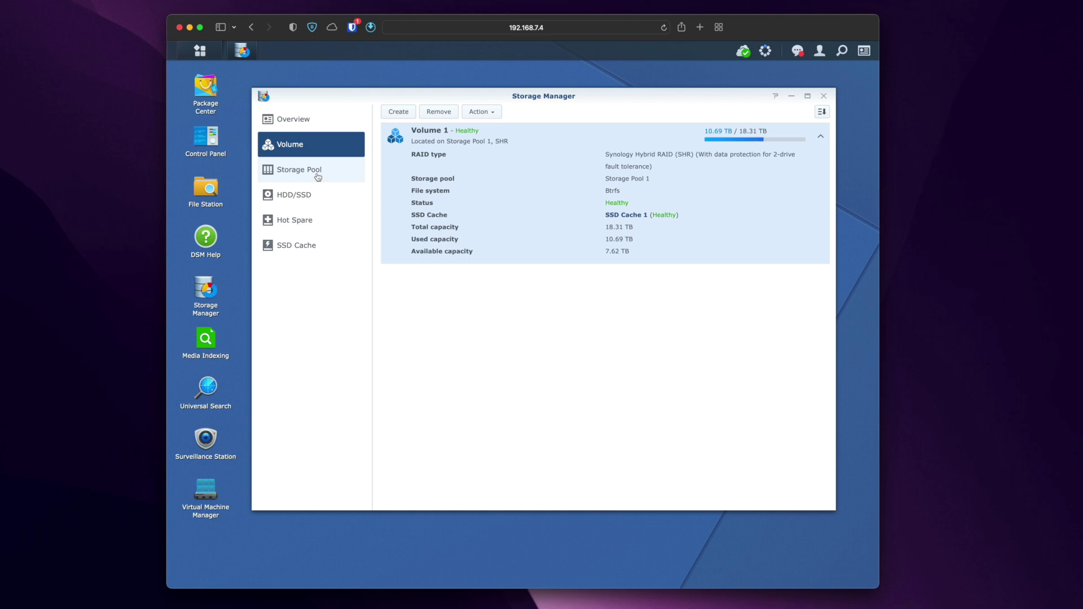
left_click(307, 199)
left_click(310, 175)
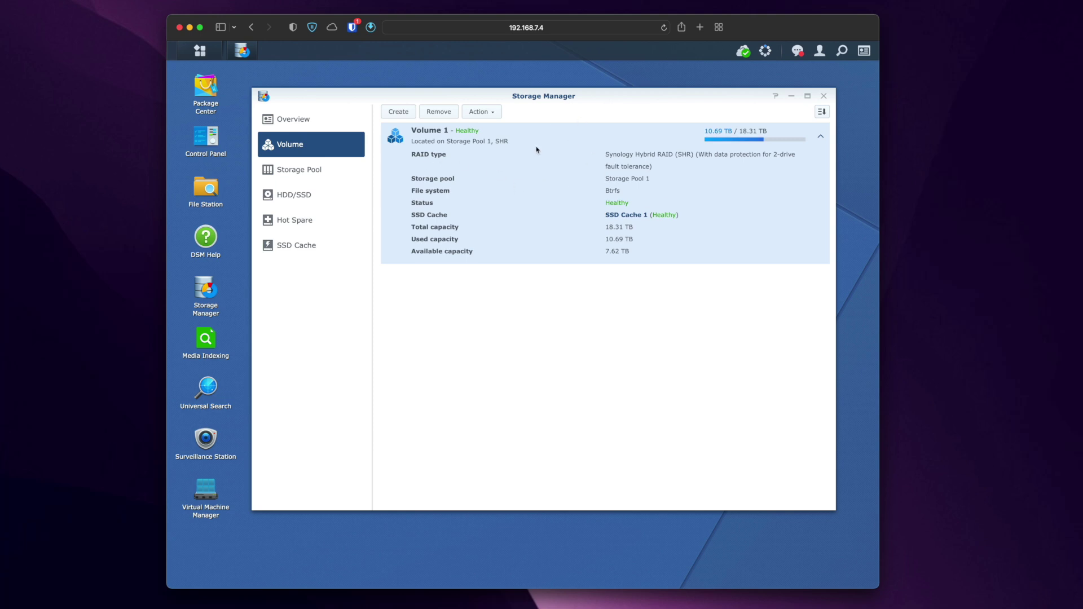
Start a custom volume on Storage Pool 2 with the Btrfs file system.
left_click(398, 114)
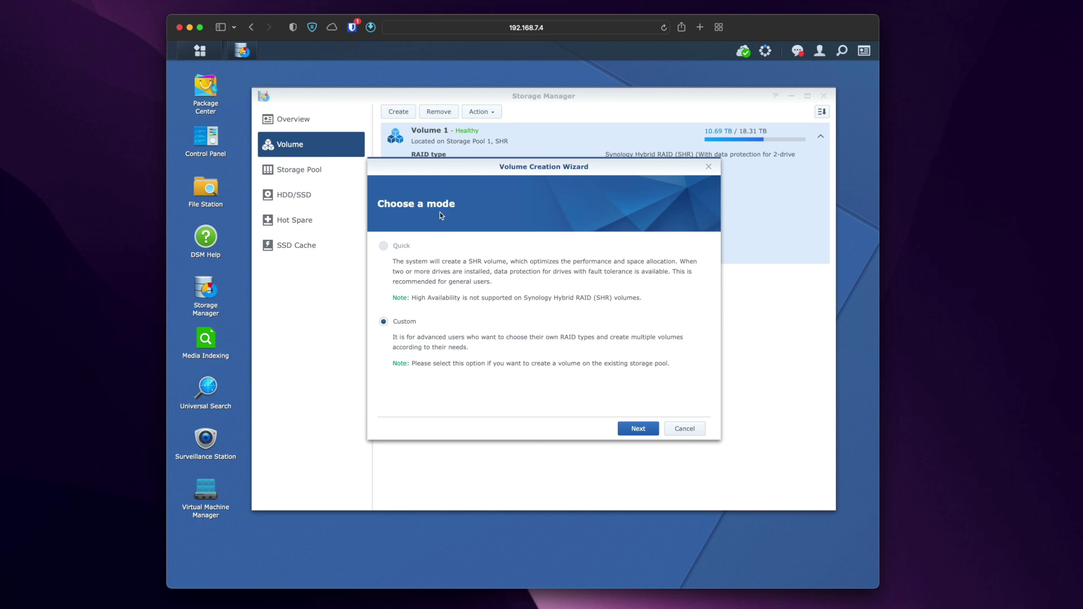
left_click(638, 429)
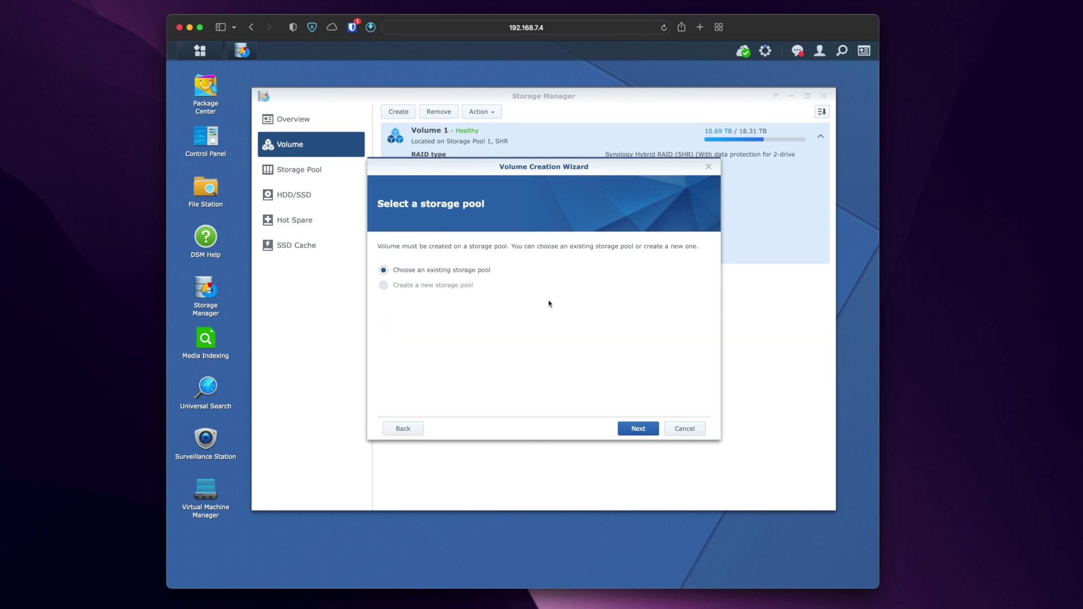
left_click(638, 429)
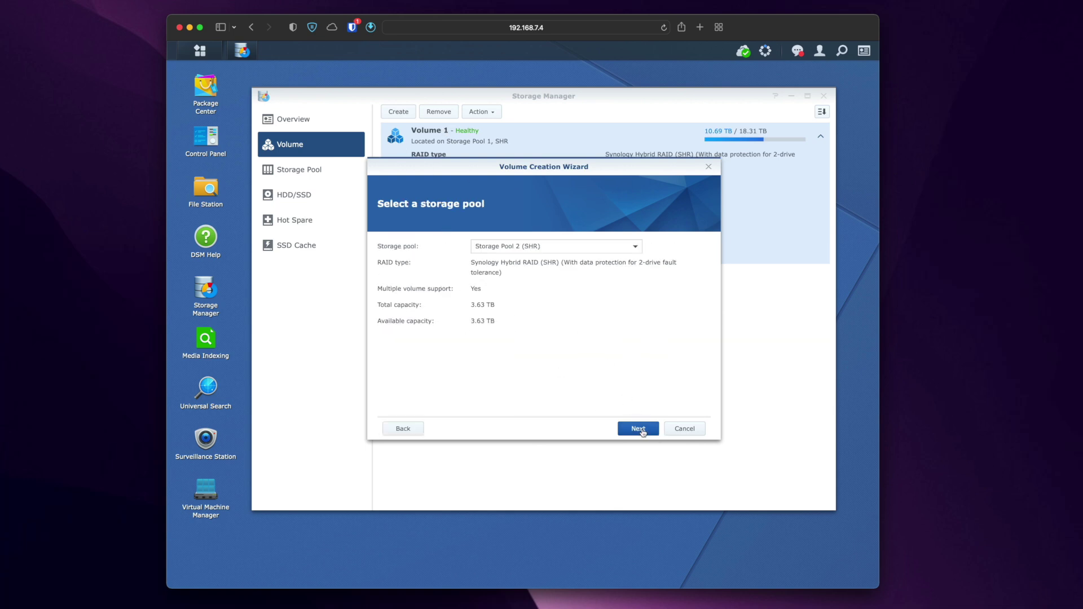
left_click(547, 251)
left_click(549, 250)
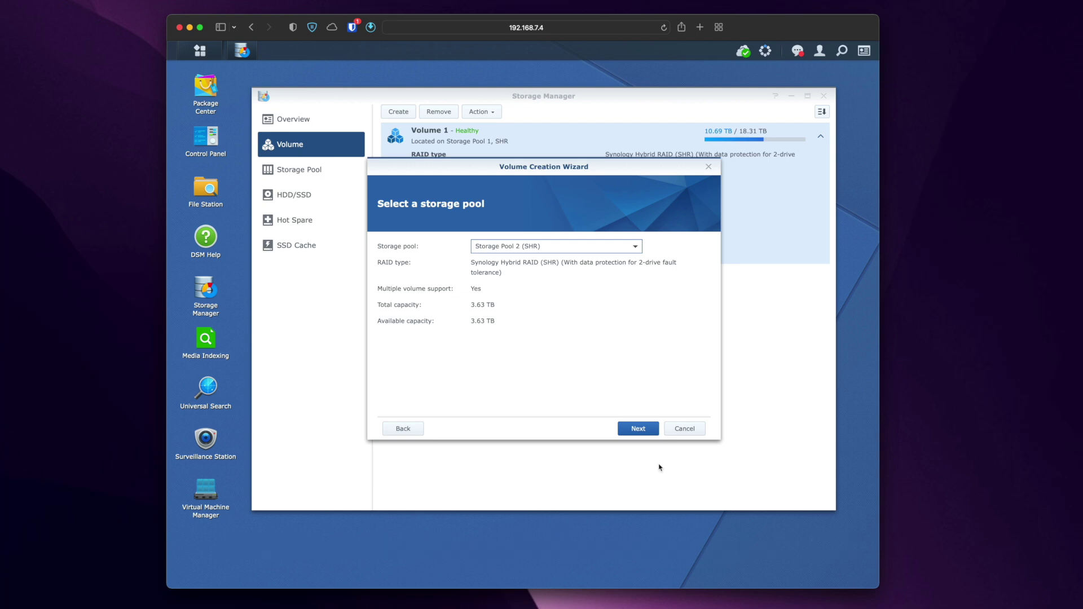
left_click(637, 429)
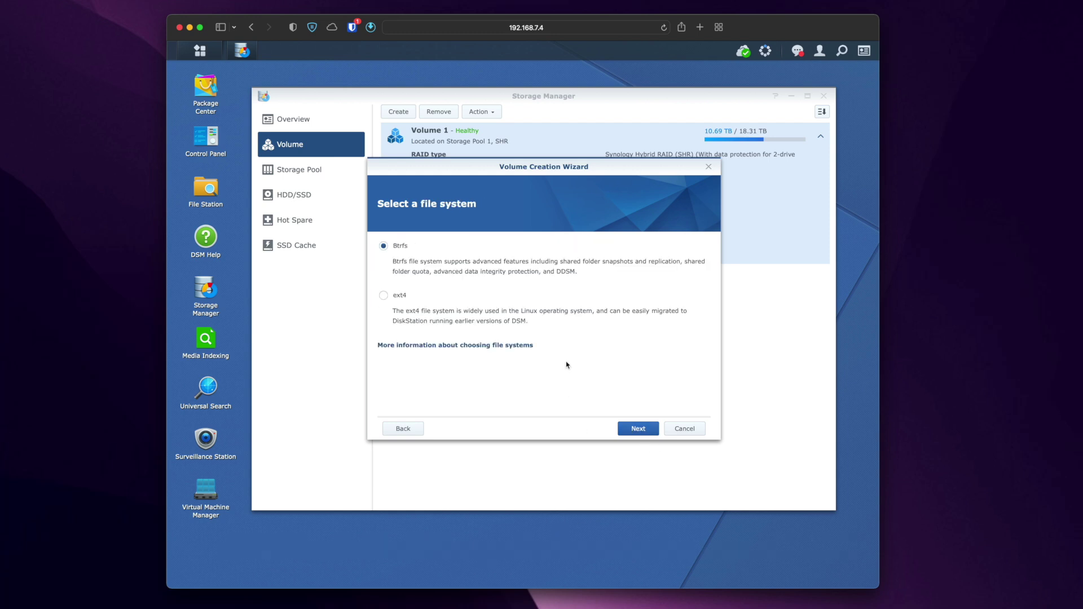
left_click(397, 297)
left_click(401, 248)
left_click_drag(546, 166, 555, 182)
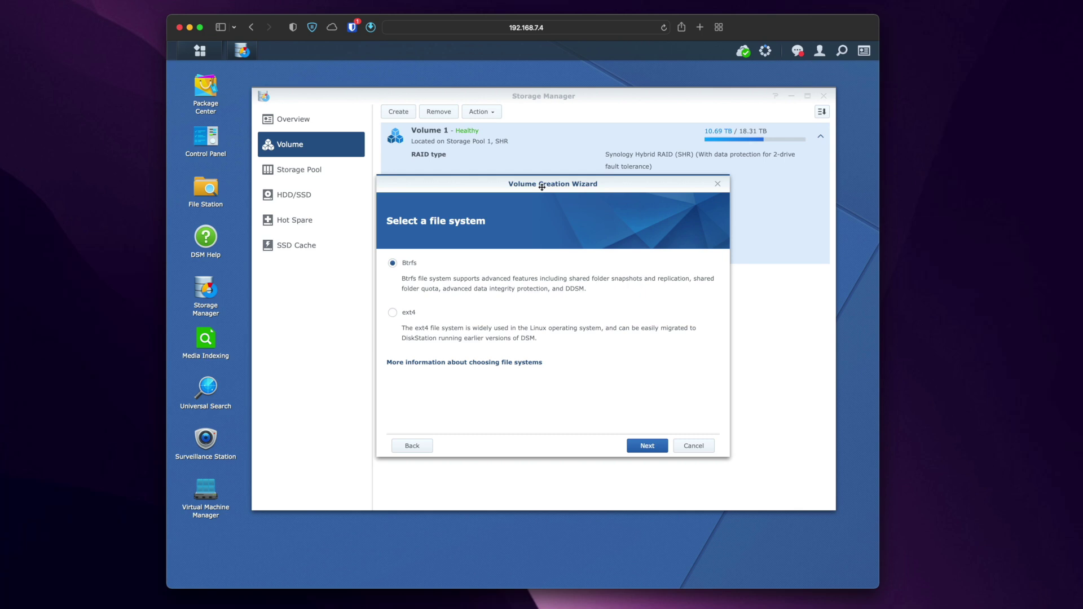
key("Return")
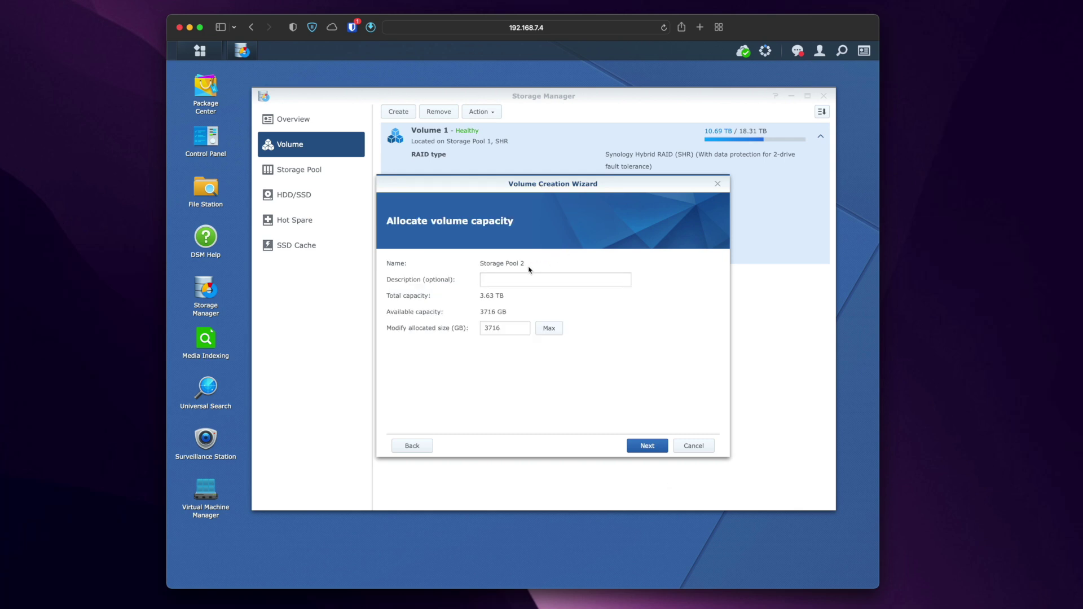
Allocate 3716 GB (Max), describe the volume as Backup, and apply to create Volume 2.
left_click(555, 280)
left_click(554, 330)
left_click(641, 446)
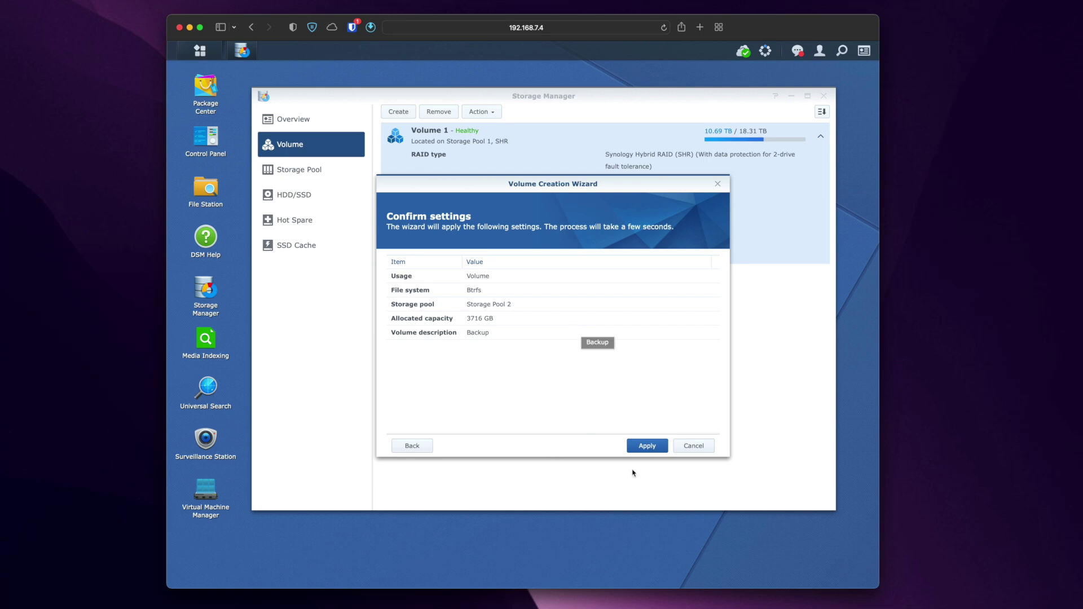
left_click(647, 446)
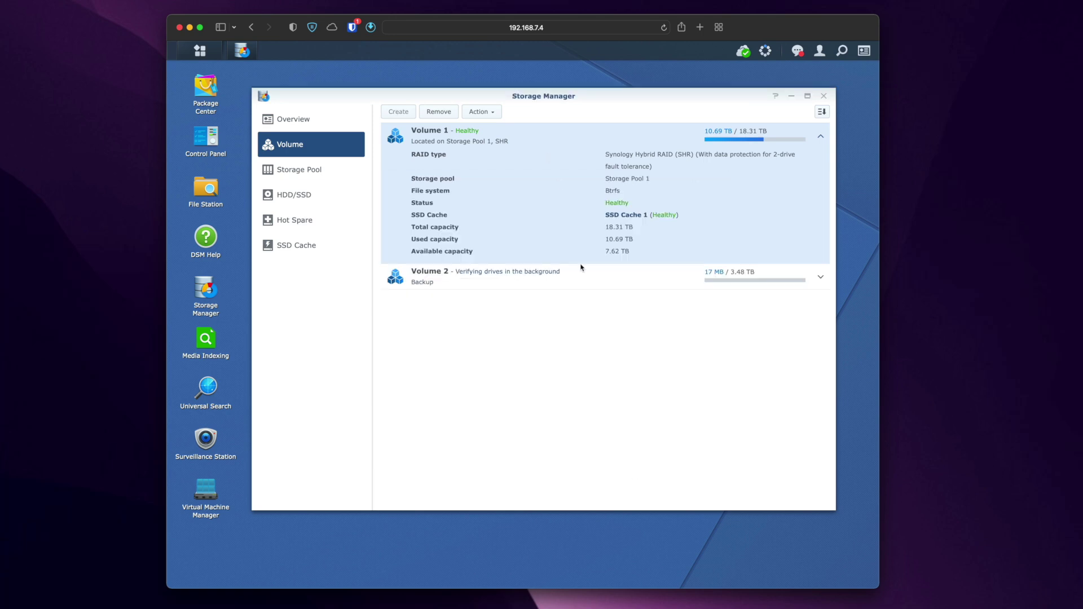
left_click(791, 96)
In File Station, start a shared folder named Backup on Volume 2 without encryption.
left_click(206, 189)
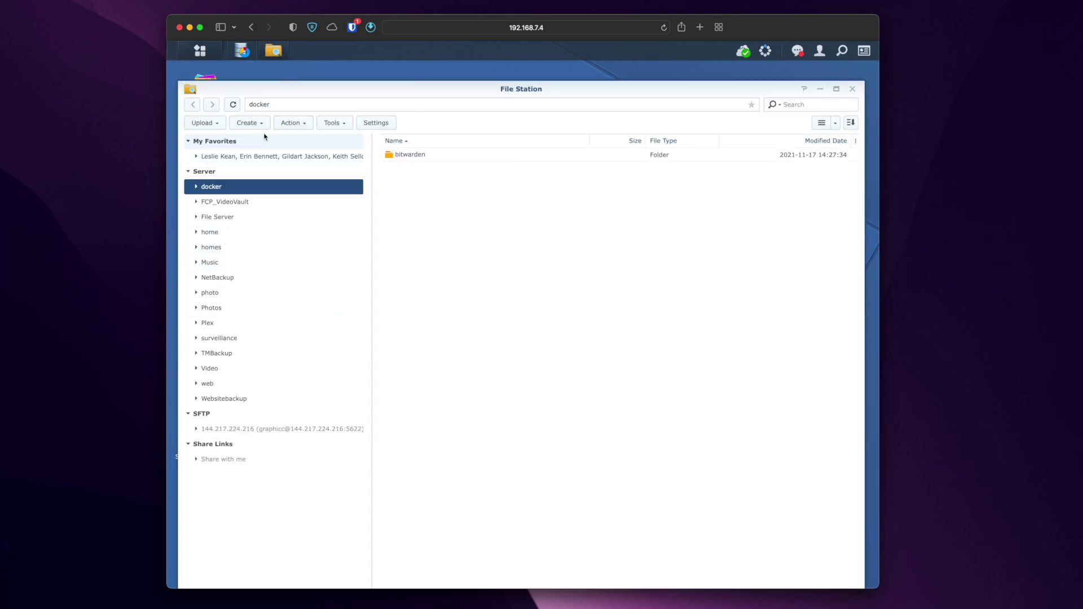
left_click(256, 126)
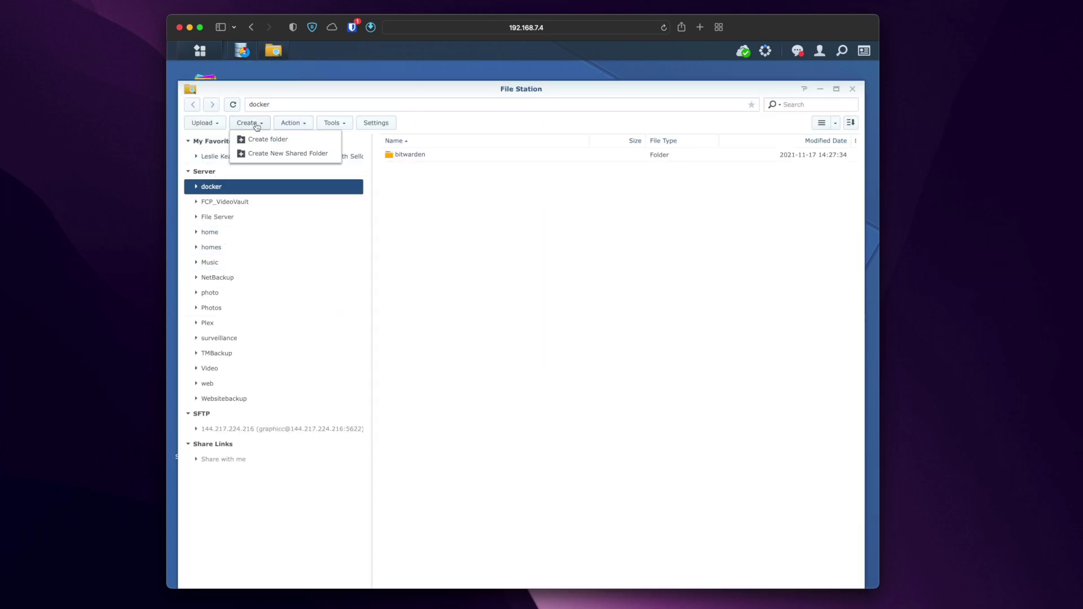
left_click(274, 156)
left_click(549, 246)
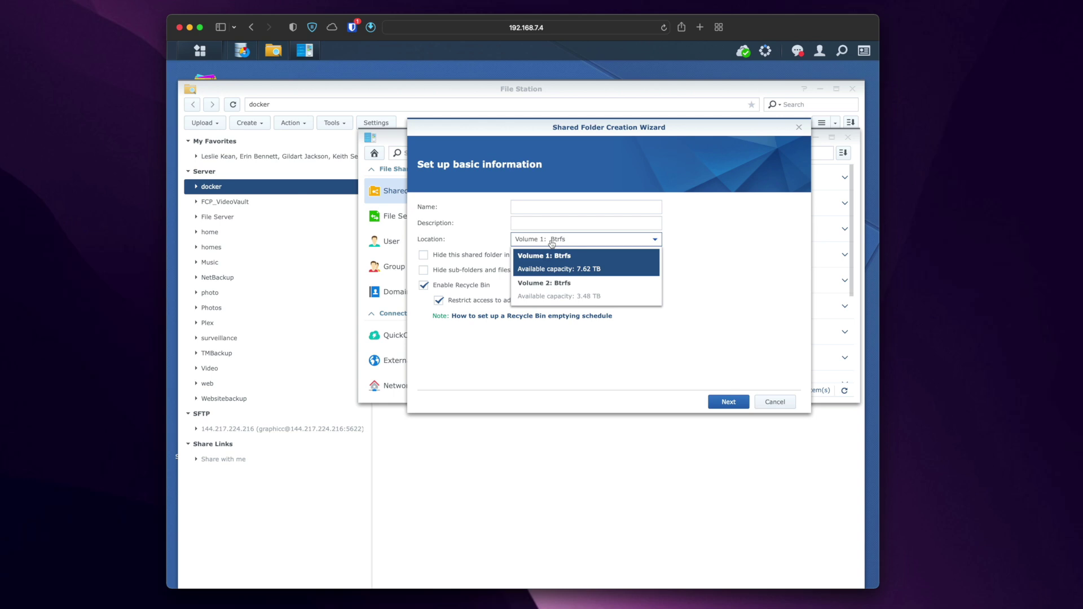
left_click(564, 288)
left_click(530, 205)
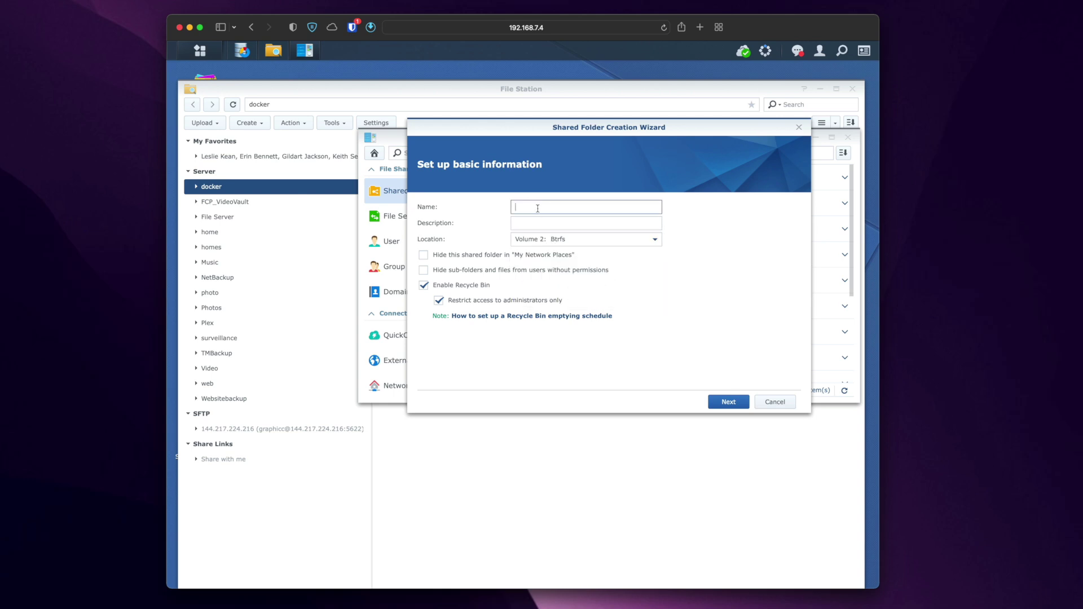
type("Backup")
left_click(729, 403)
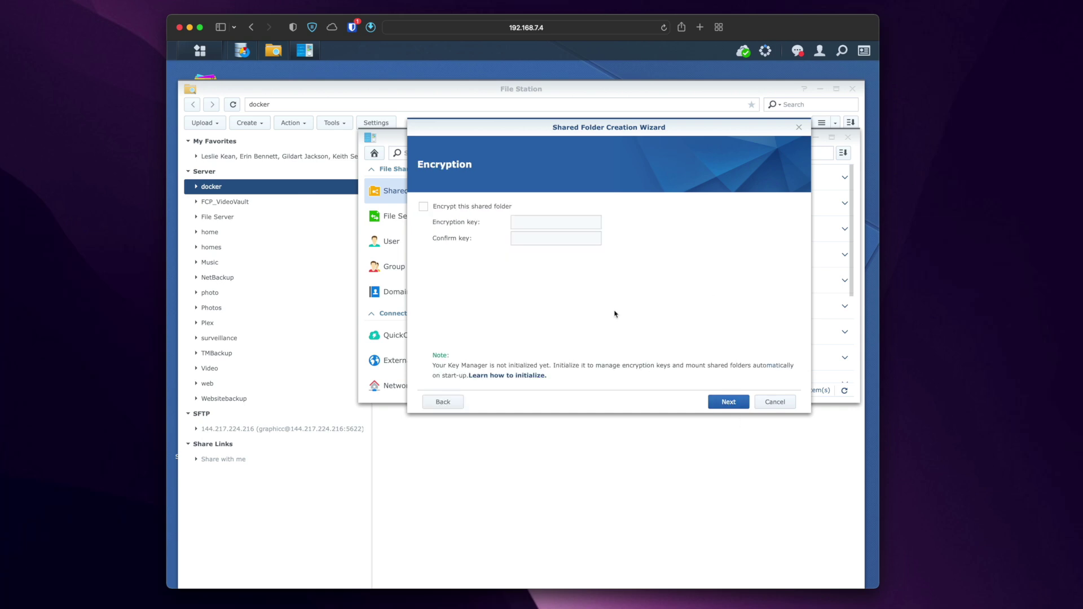
left_click(730, 402)
Enable data checksum and file compression, then create the Backup shared folder.
left_click(499, 211)
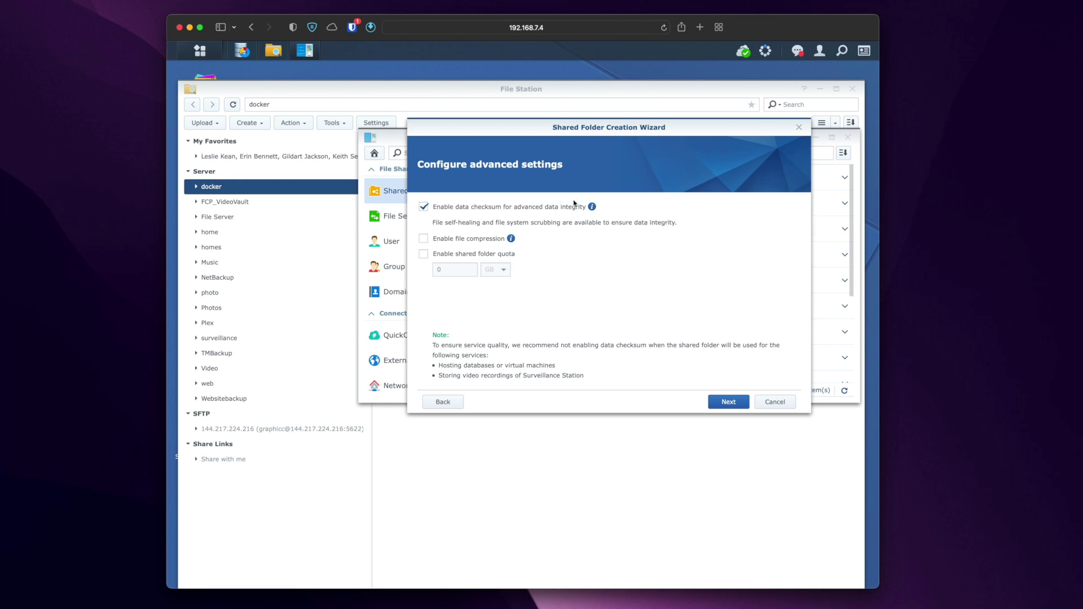
left_click(477, 241)
left_click(726, 404)
left_click(723, 402)
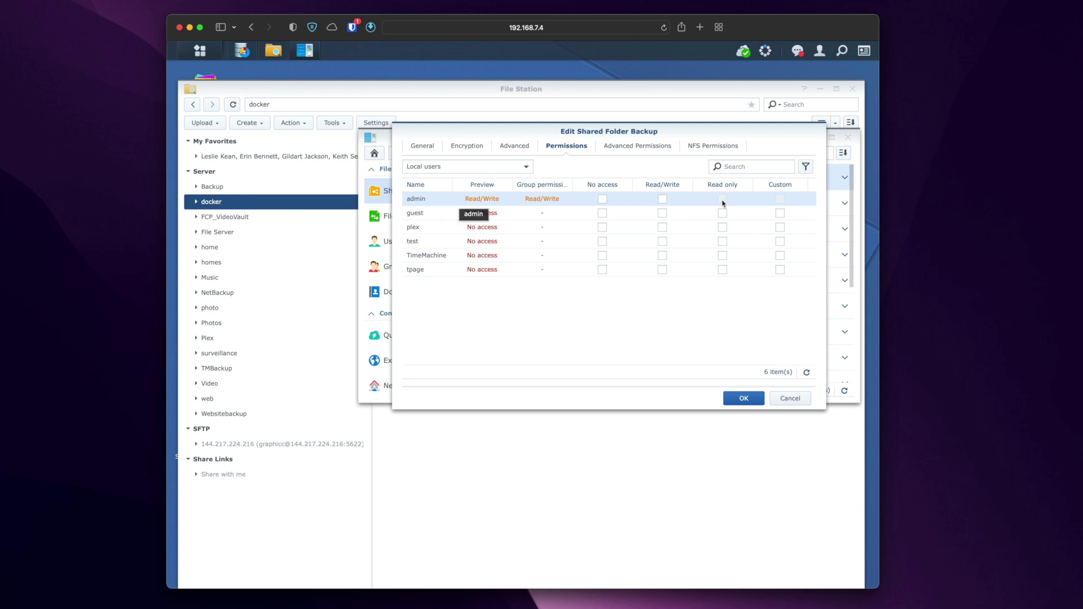
Grant Read/Write to admin and another local user and save the permissions.
left_click(663, 200)
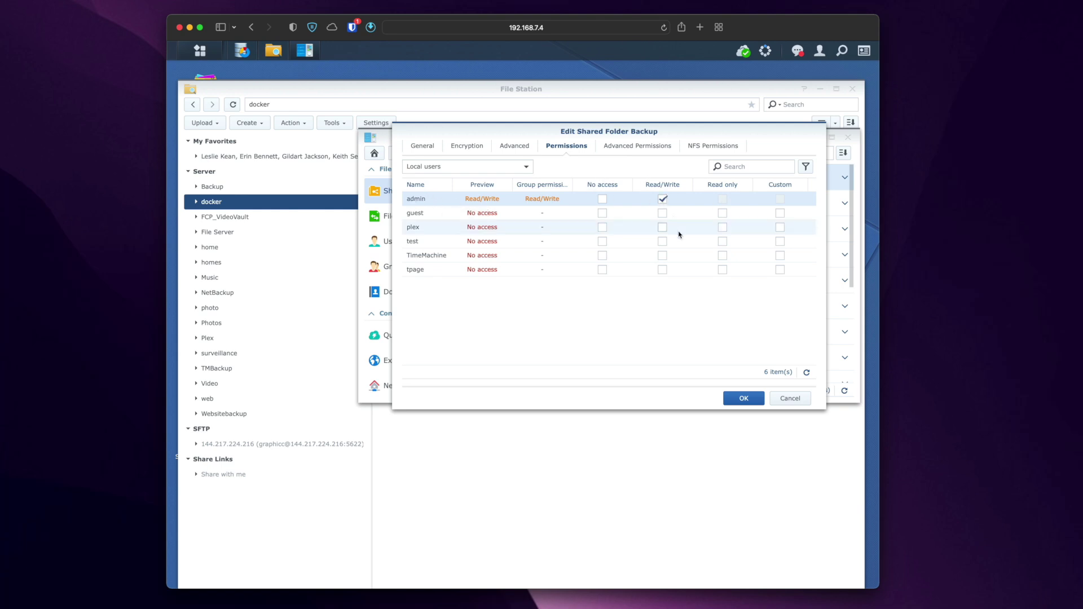
left_click(664, 270)
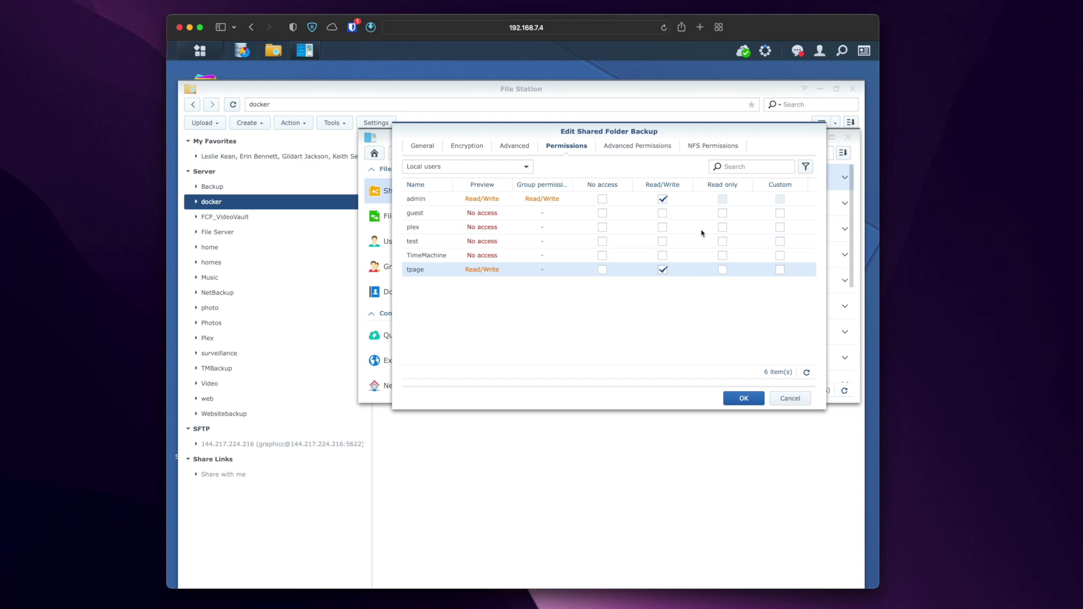
left_click(745, 398)
left_click_drag(655, 135, 627, 116)
left_click(1060, 318)
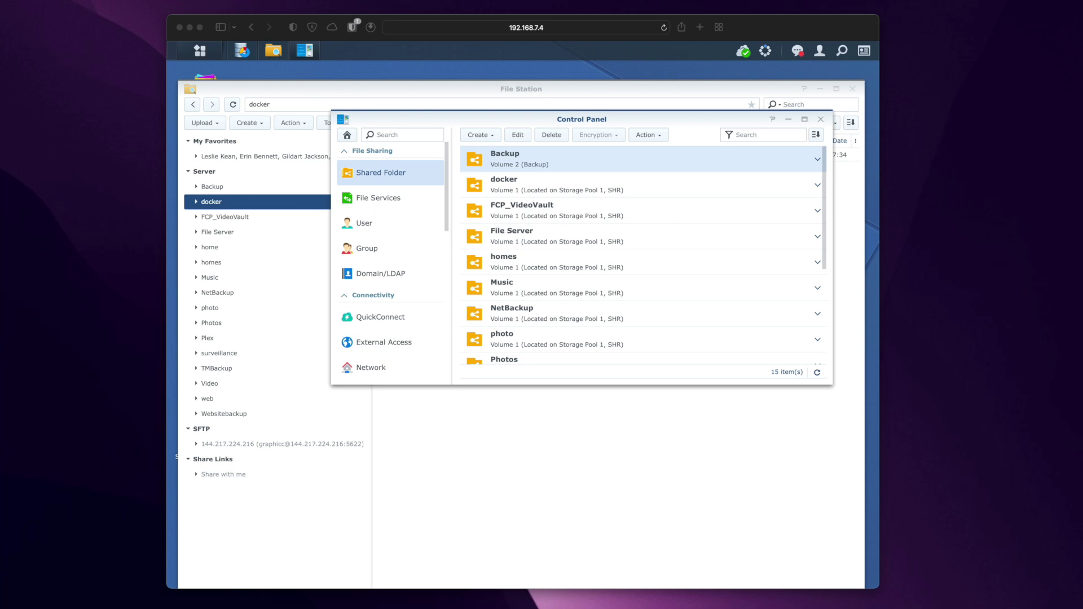
Mount the Backup share in Finder and copy seven JPG photos into it.
left_click(508, 155)
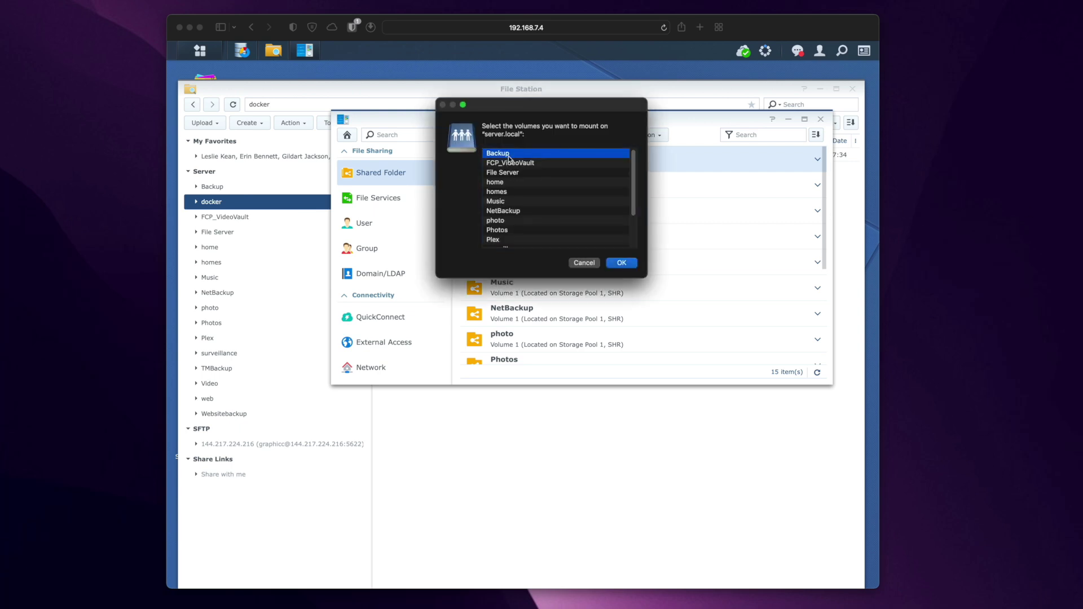
left_click(617, 263)
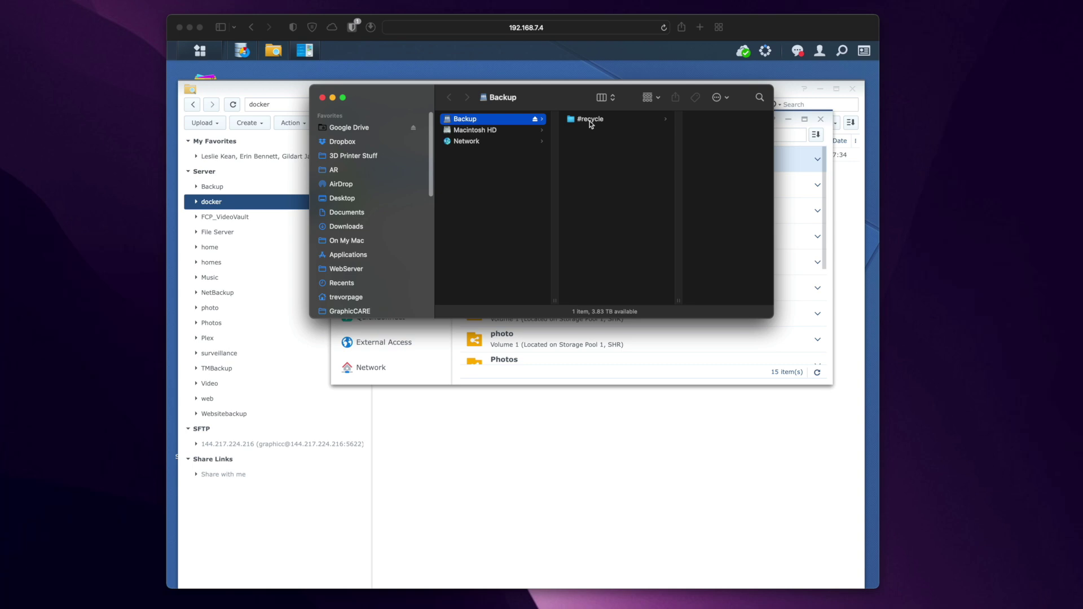
left_click_drag(595, 96, 786, 112)
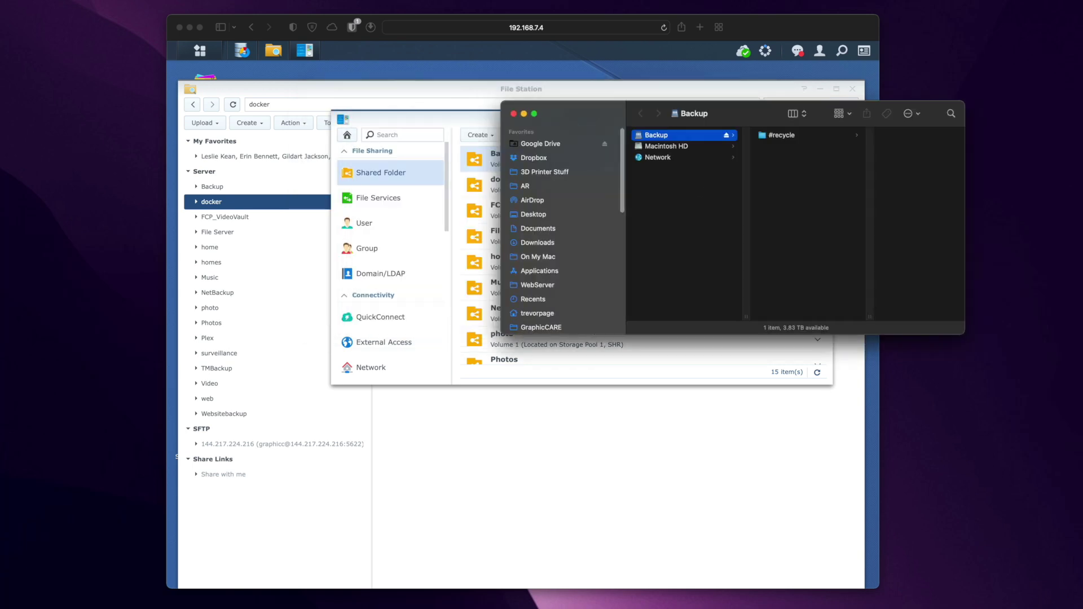
left_click_drag(804, 51, 973, 124)
left_click(672, 139)
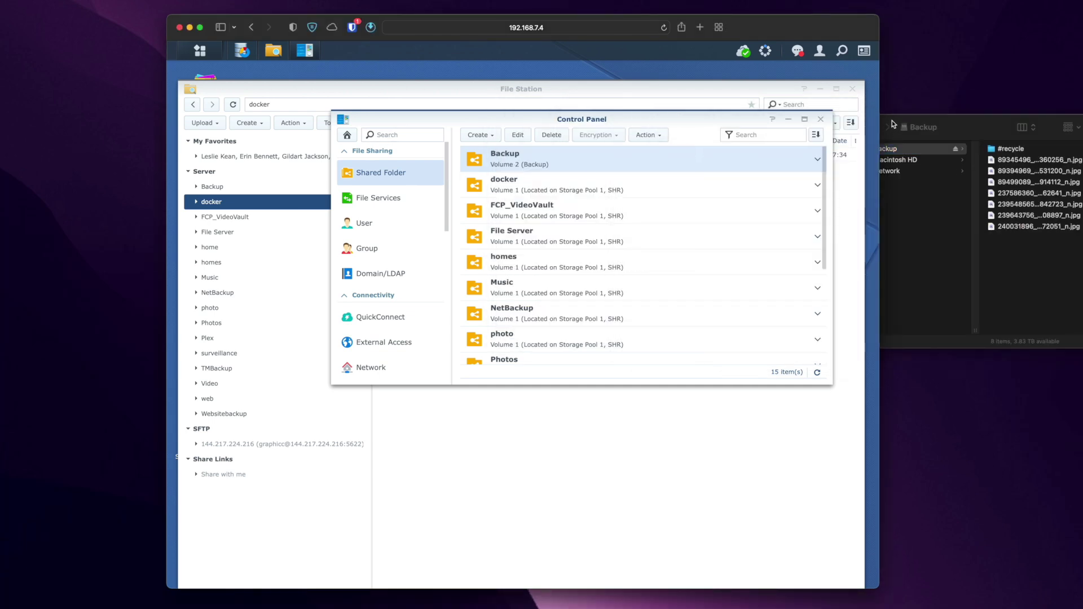
Open Backup in File Station, select all seven JPG photos and delete them.
left_click(752, 98)
left_click(265, 187)
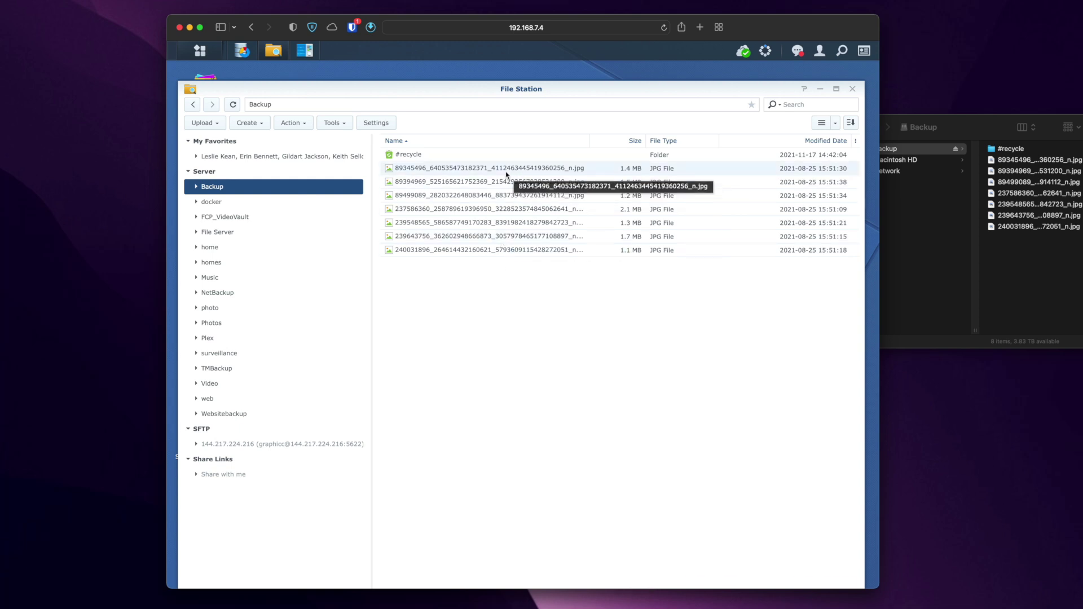
left_click(505, 170)
left_click(494, 247, "shift")
right_click(494, 246)
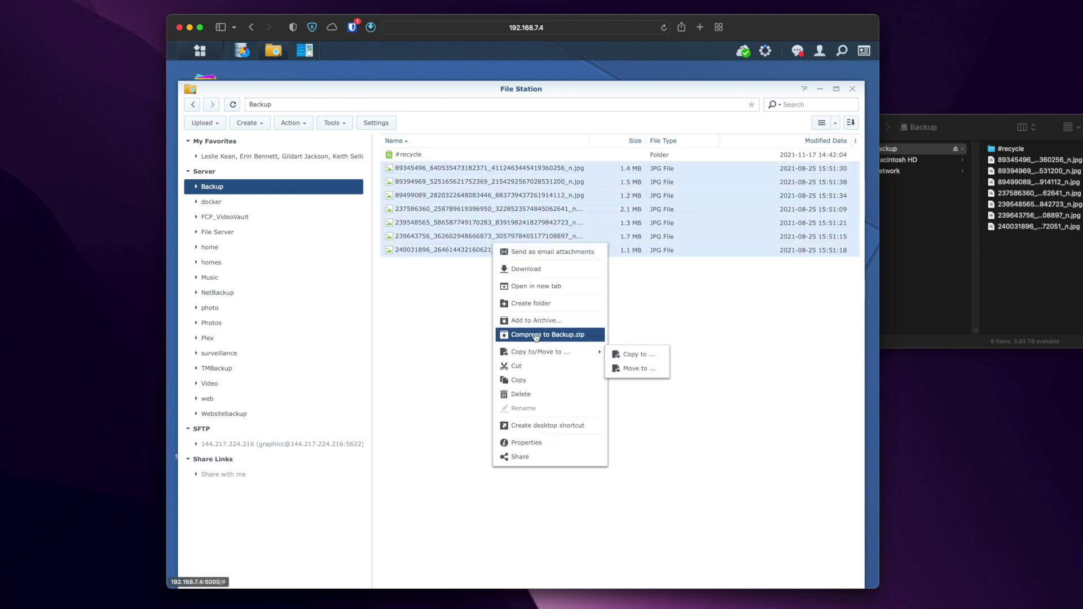
left_click(539, 394)
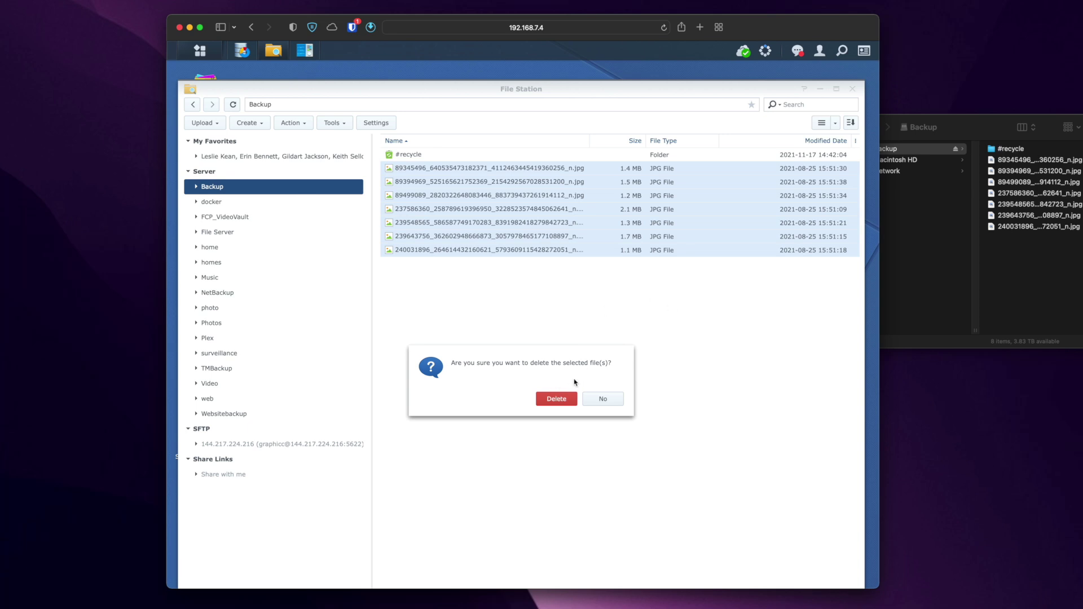
left_click(556, 399)
left_click(992, 150)
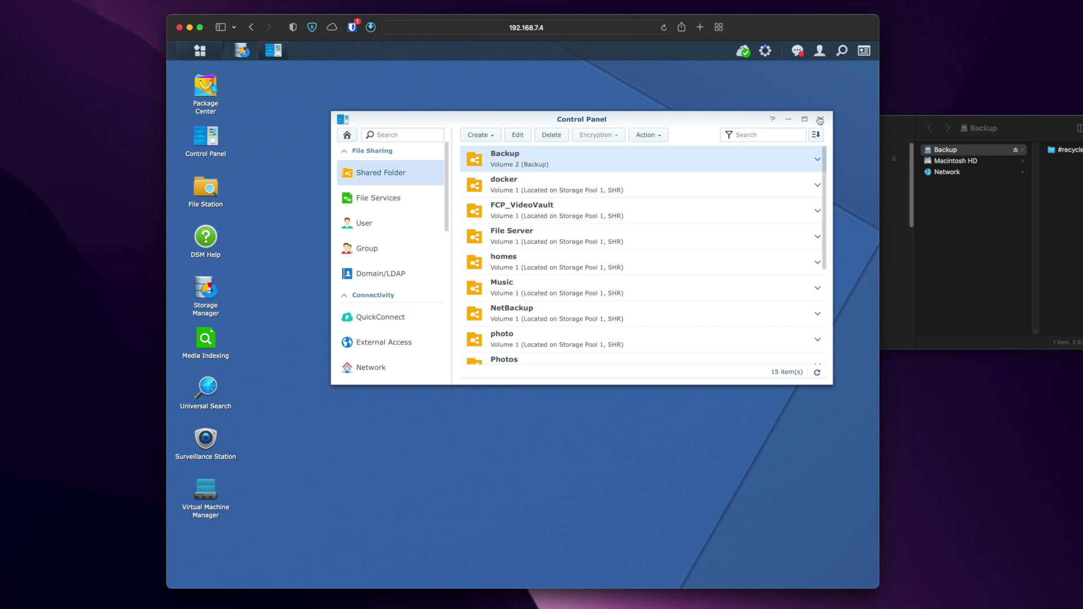
left_click(820, 119)
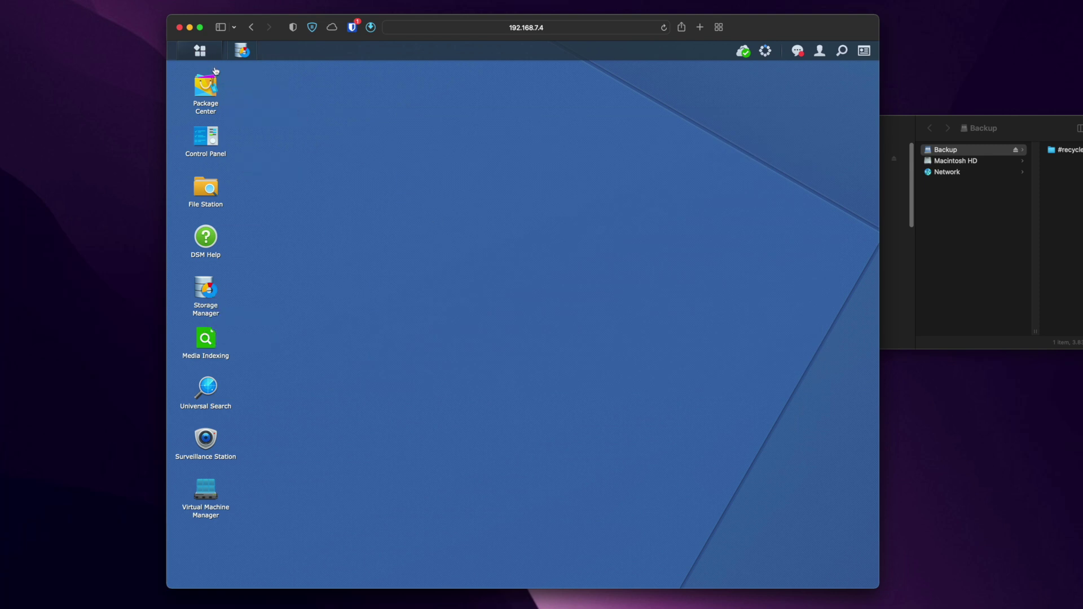
Launch Snapshot Replication and show the shared folder snapshot list.
left_click(200, 50)
left_click(218, 416)
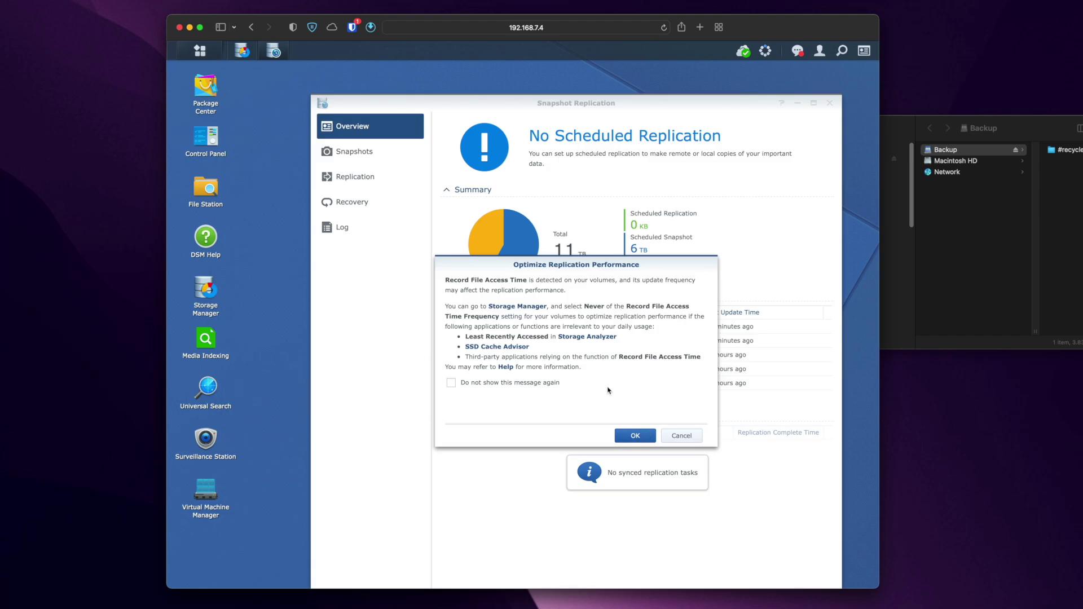
left_click(635, 435)
left_click_drag(535, 108, 516, 89)
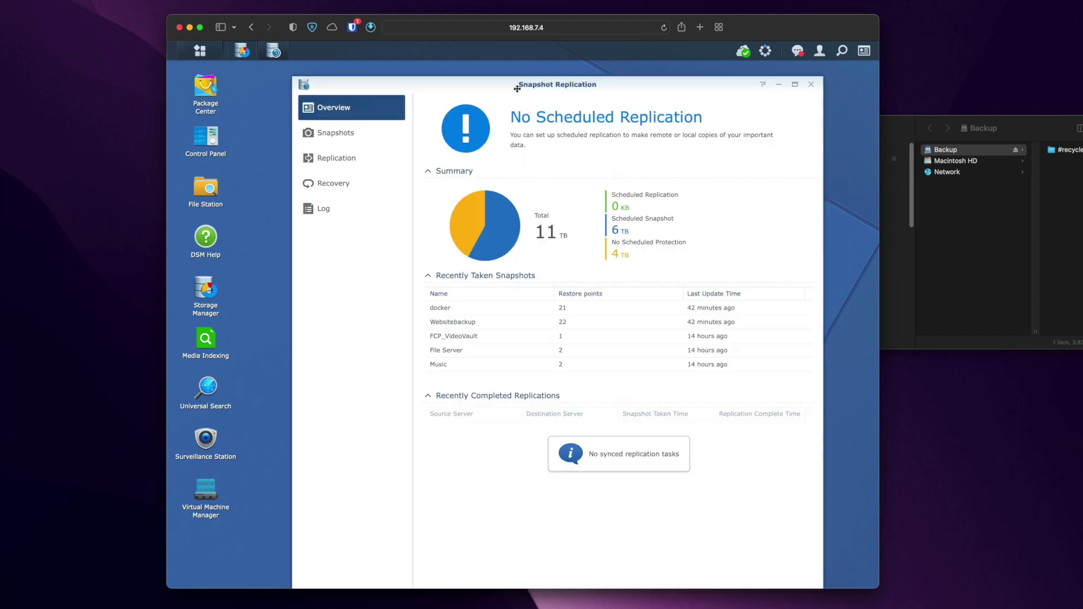
left_click(347, 133)
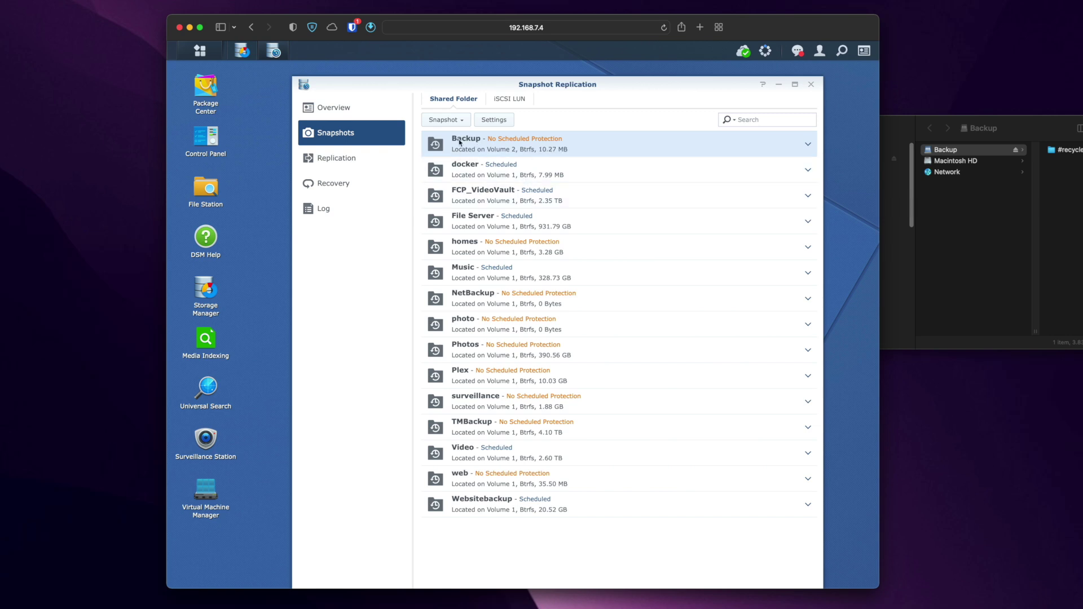
Schedule Backup snapshots with advanced retention keeping 12 hourly, 1 daily and 1 weekly.
left_click(494, 120)
left_click(450, 261)
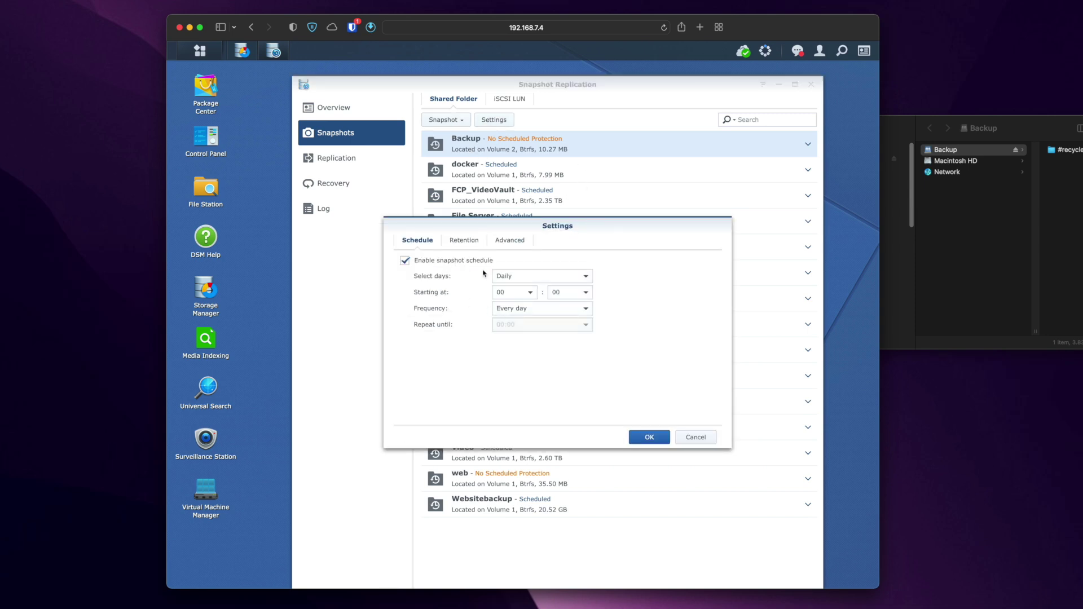
left_click(467, 241)
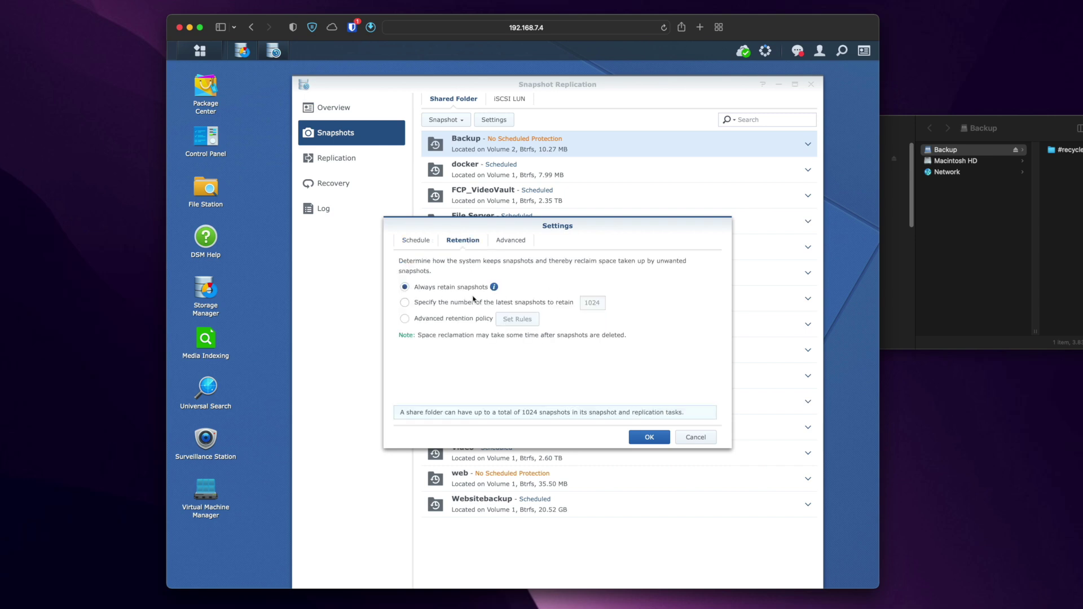
left_click(462, 319)
left_click(517, 319)
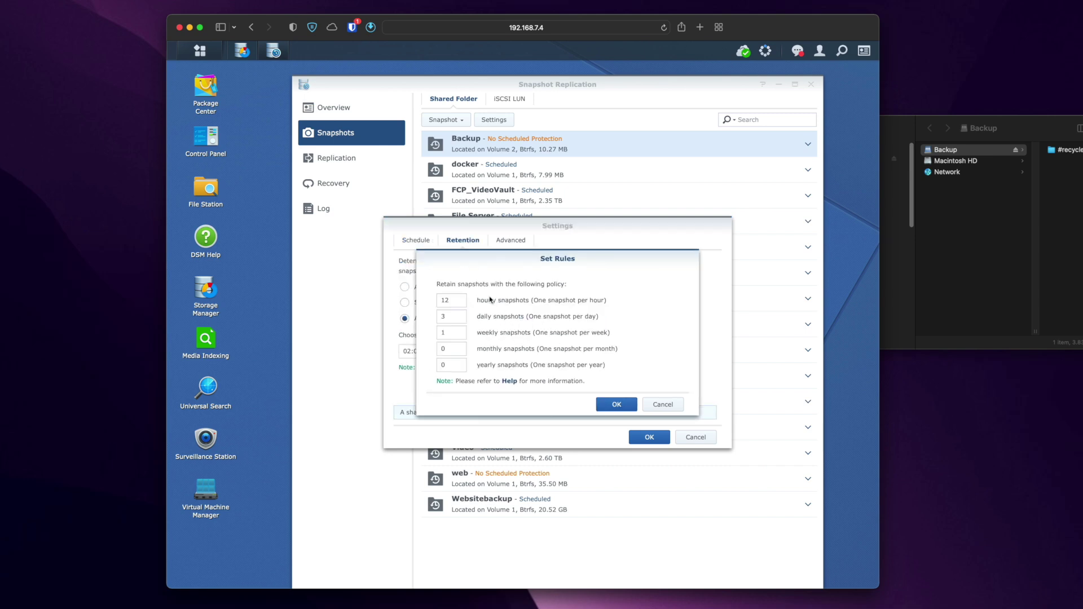
double_click(455, 317)
left_click(614, 407)
left_click(643, 436)
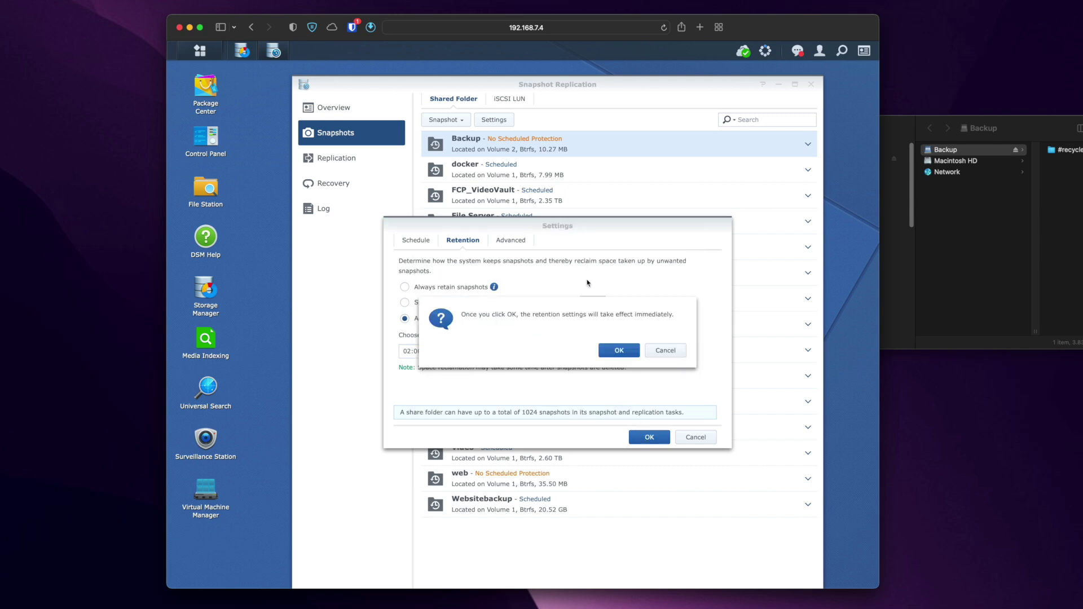
left_click(618, 351)
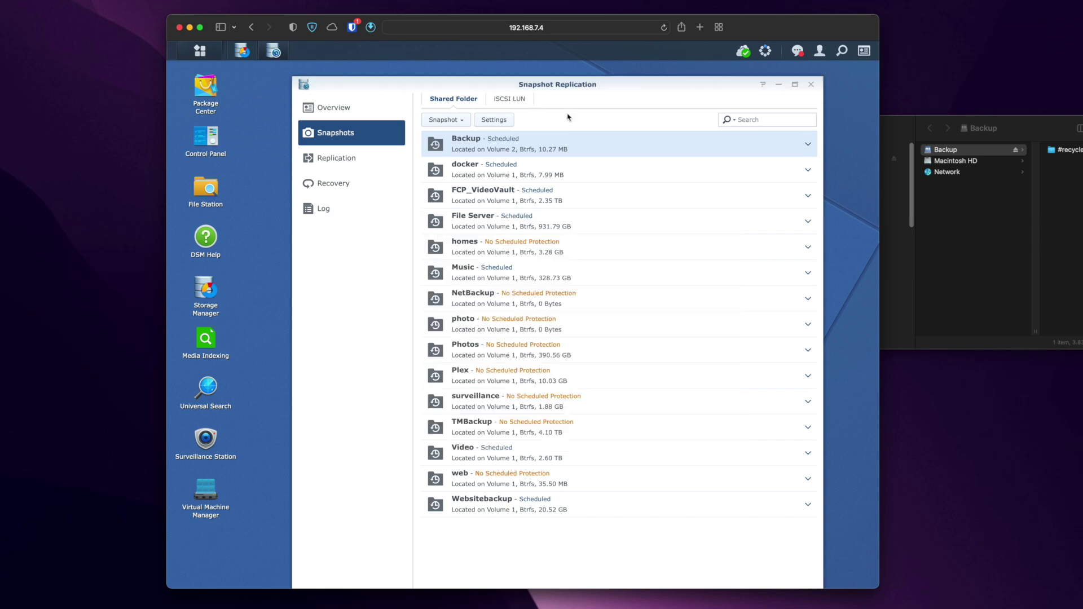
left_click(448, 119)
Copy seven JPG photos into the Backup share in Finder.
left_click_drag(1019, 128, 968, 113)
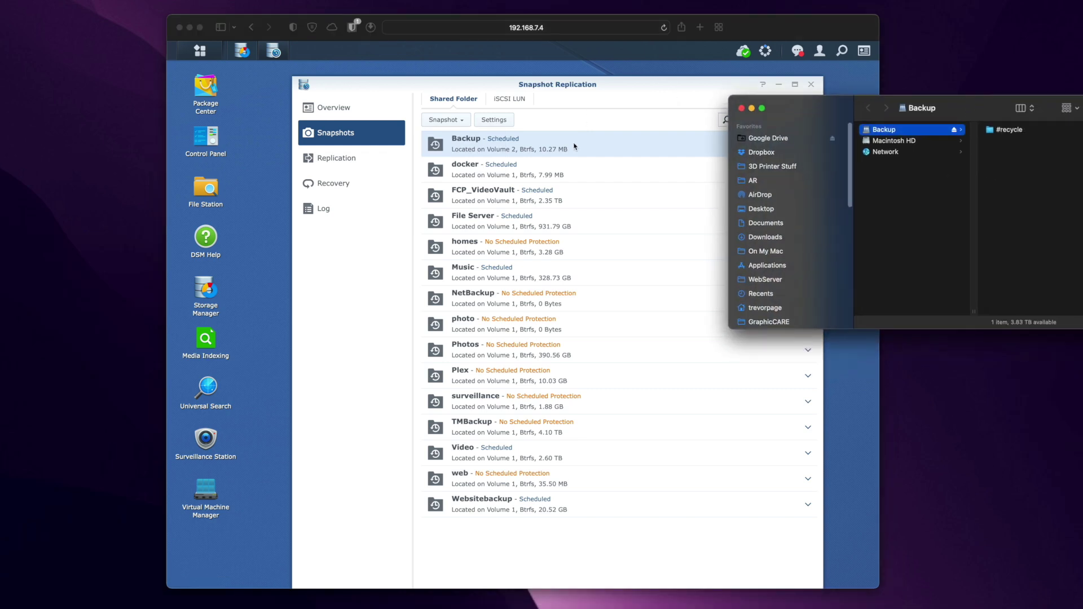
left_click_drag(978, 113, 929, 111)
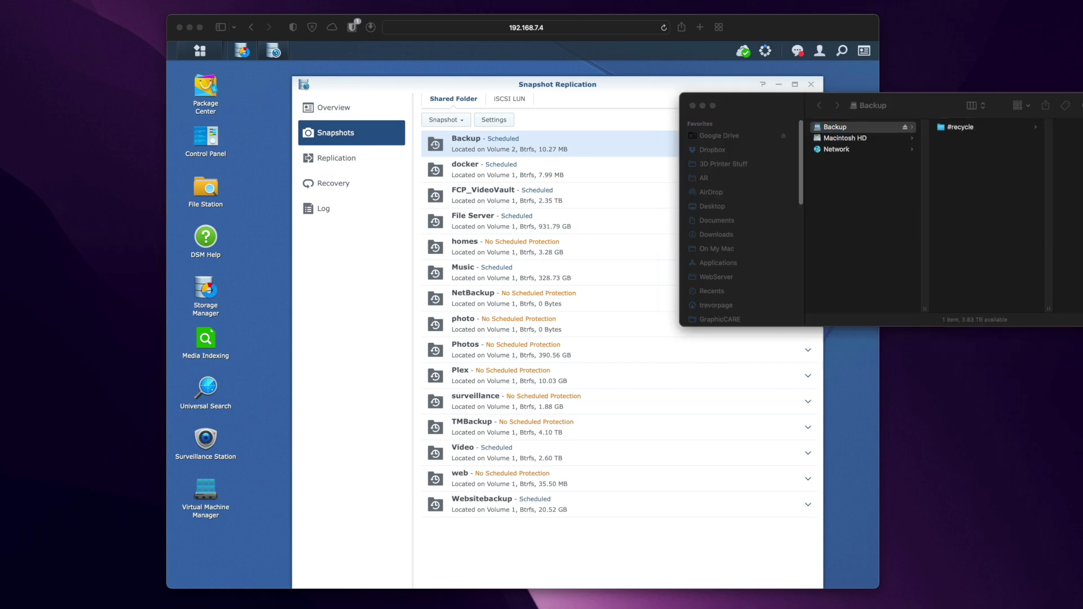
left_click_drag(1068, 300, 959, 192)
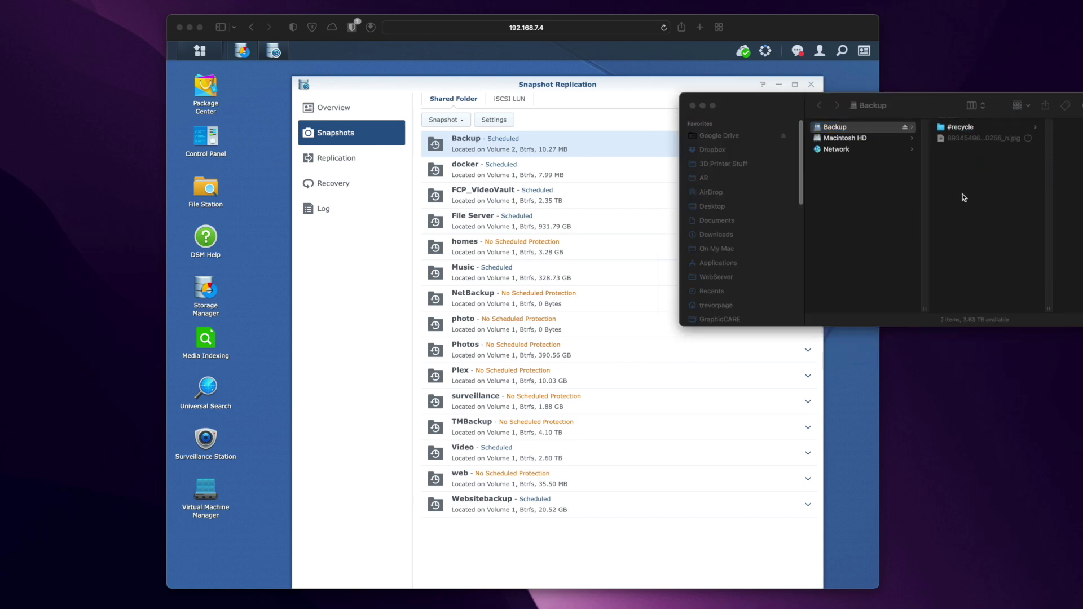
left_click(935, 106)
Take a locked snapshot of Backup with the description 'Initial'.
left_click(561, 125)
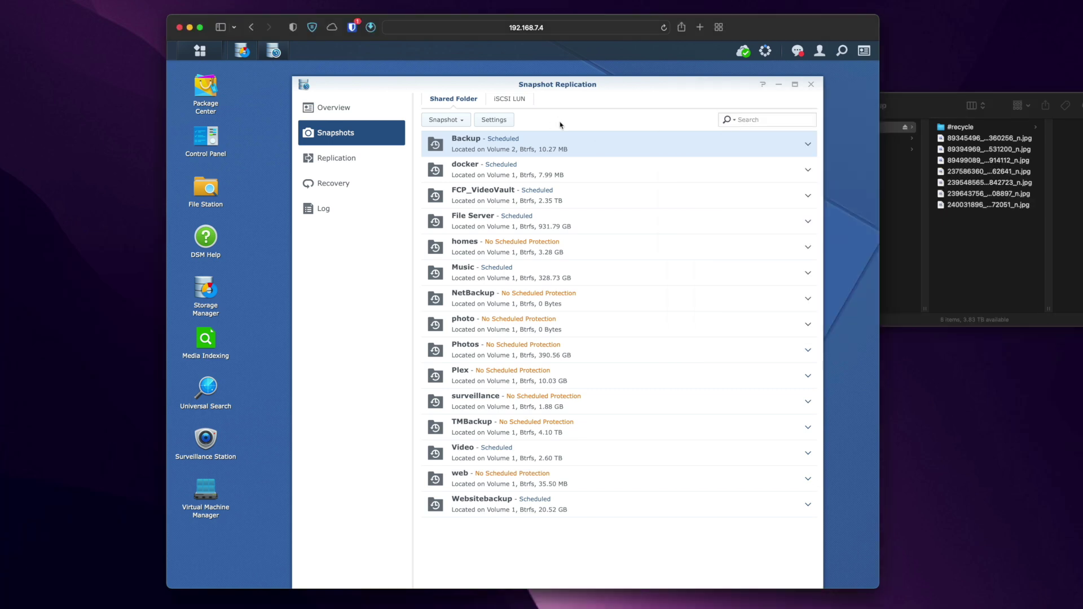
left_click(452, 121)
left_click(460, 134)
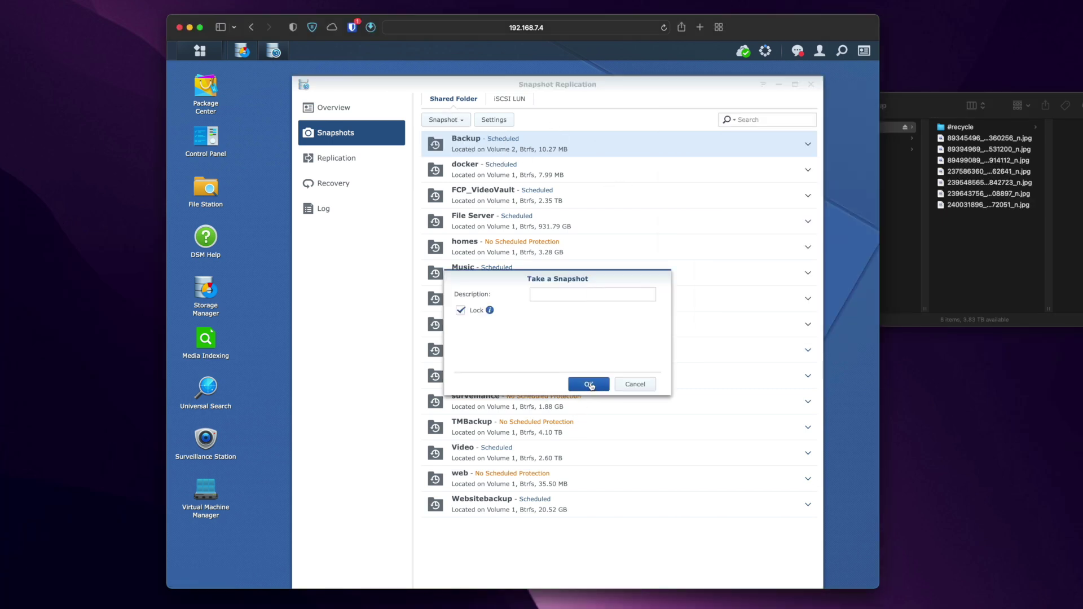
left_click(560, 293)
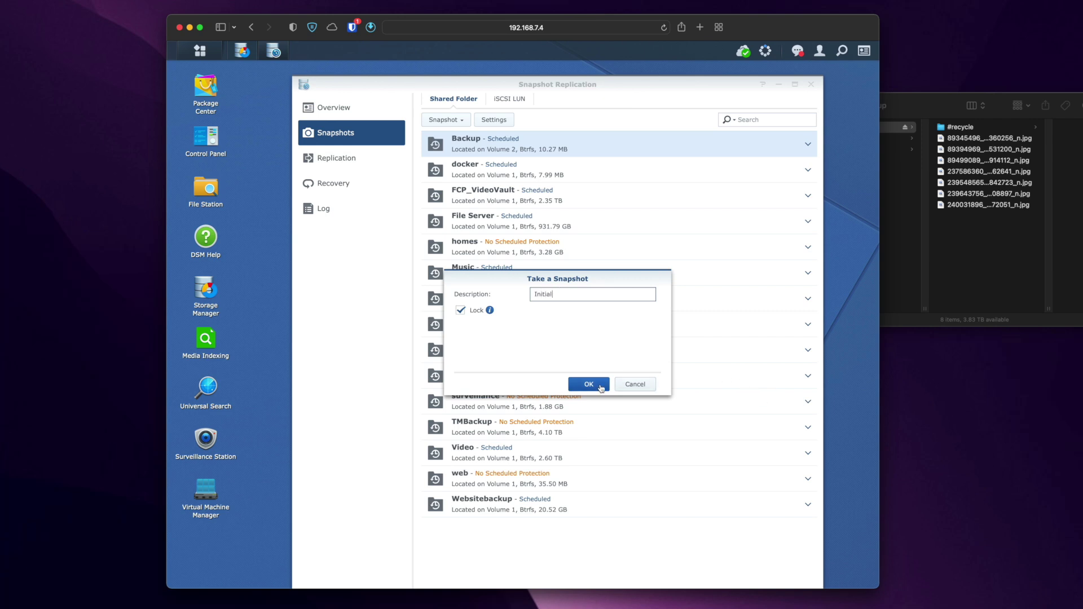
left_click(593, 385)
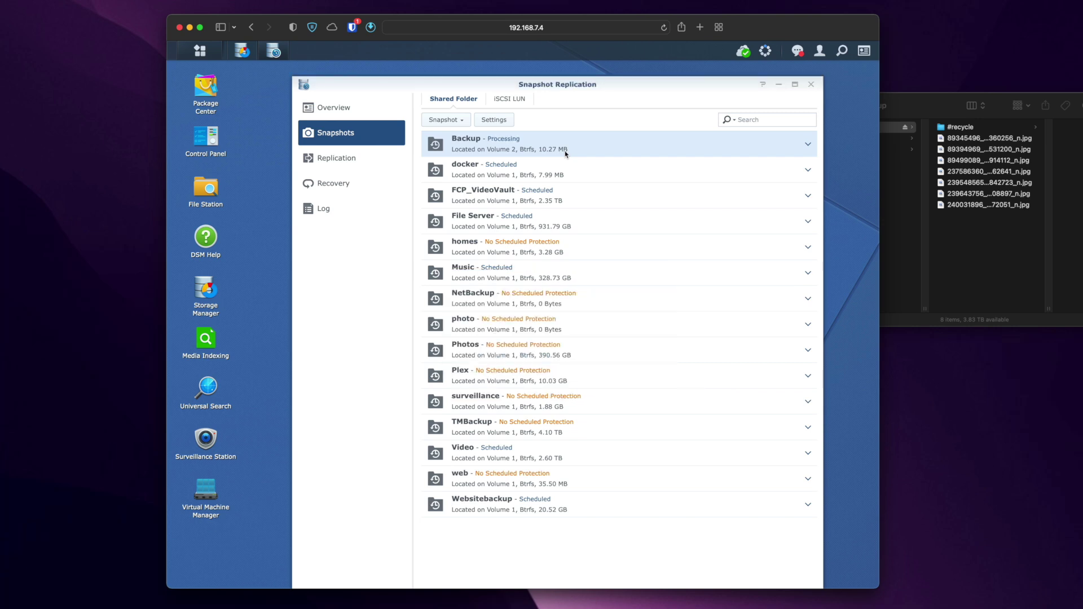
key("super+Tab")
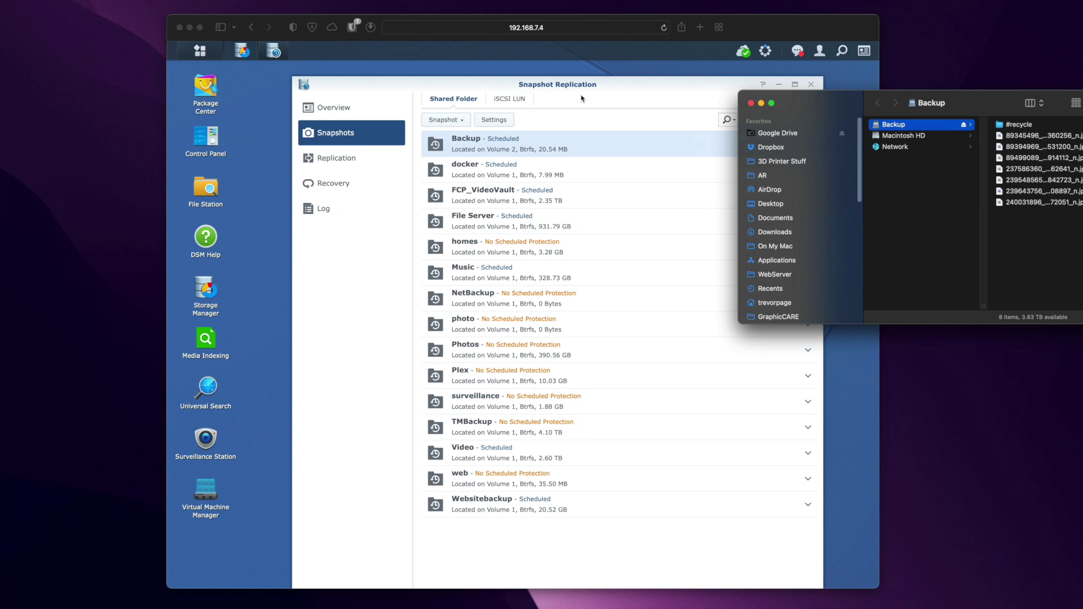
left_click(581, 99)
Close Snapshot Replication and permanently delete the seven photos from Backup in Finder.
left_click(811, 84)
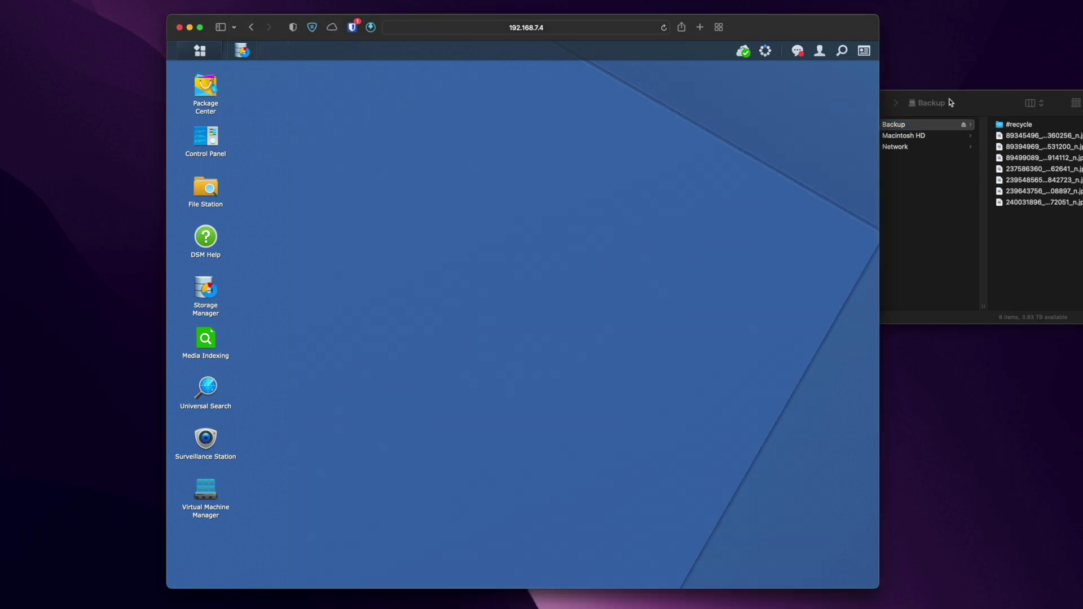
left_click(951, 102)
left_click_drag(1046, 249, 1038, 136)
key("super+BackSpace")
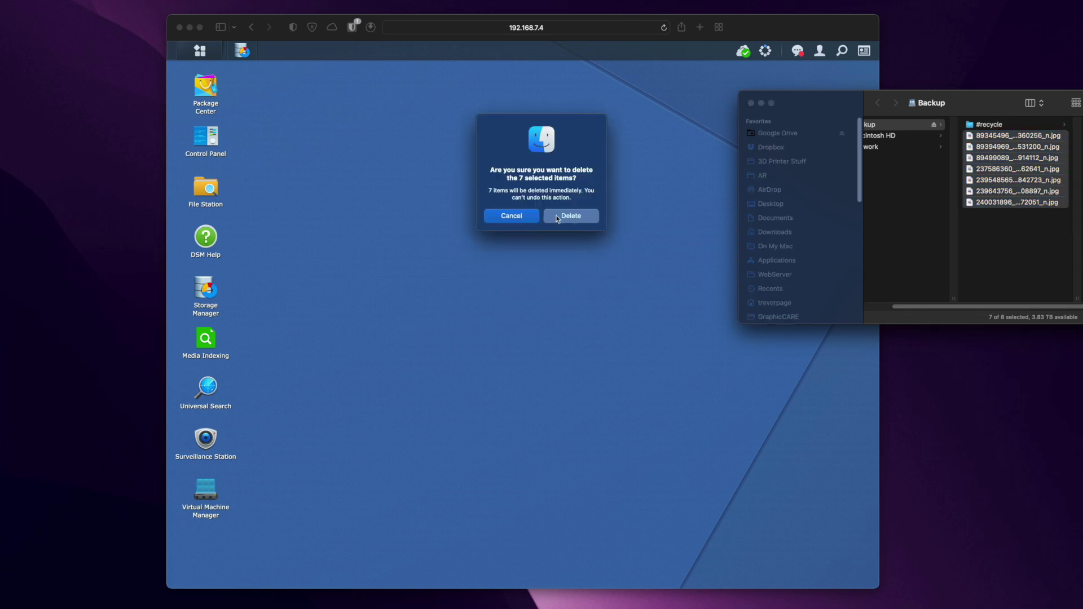
left_click(570, 216)
Confirm in File Station that Backup holds only #recycle, then close it.
left_click(467, 161)
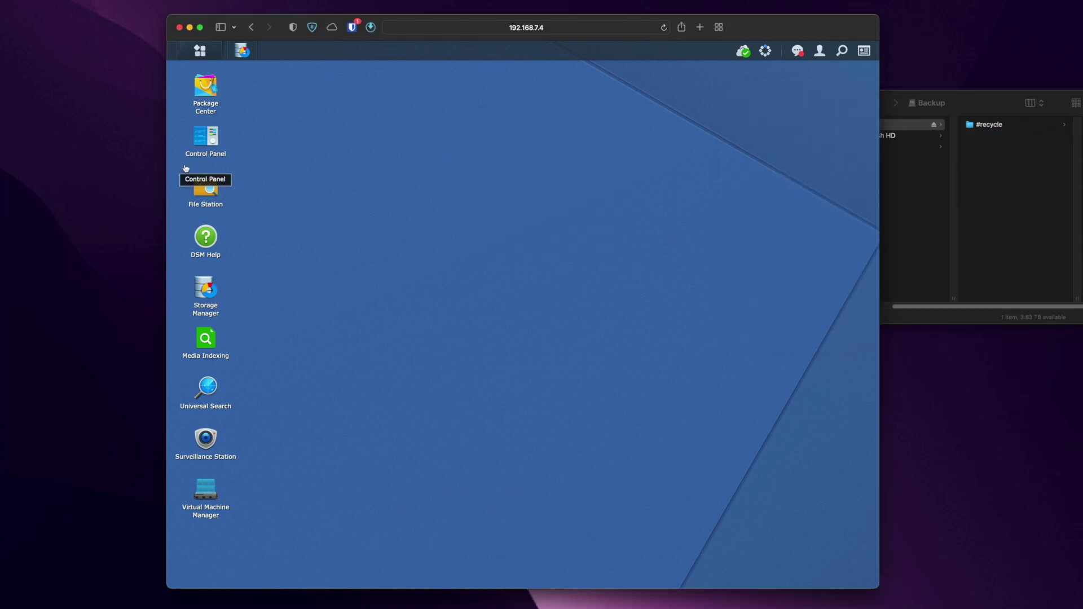
left_click(228, 189)
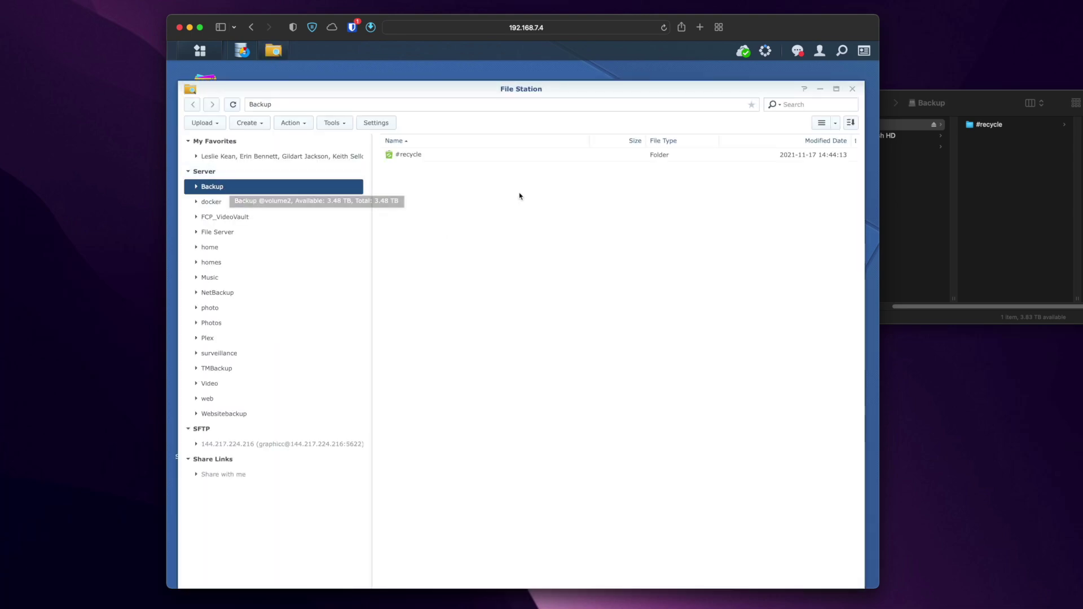
left_click(852, 89)
Launch Snapshot Replication and open the recovery restore points for the Backup share.
left_click(200, 51)
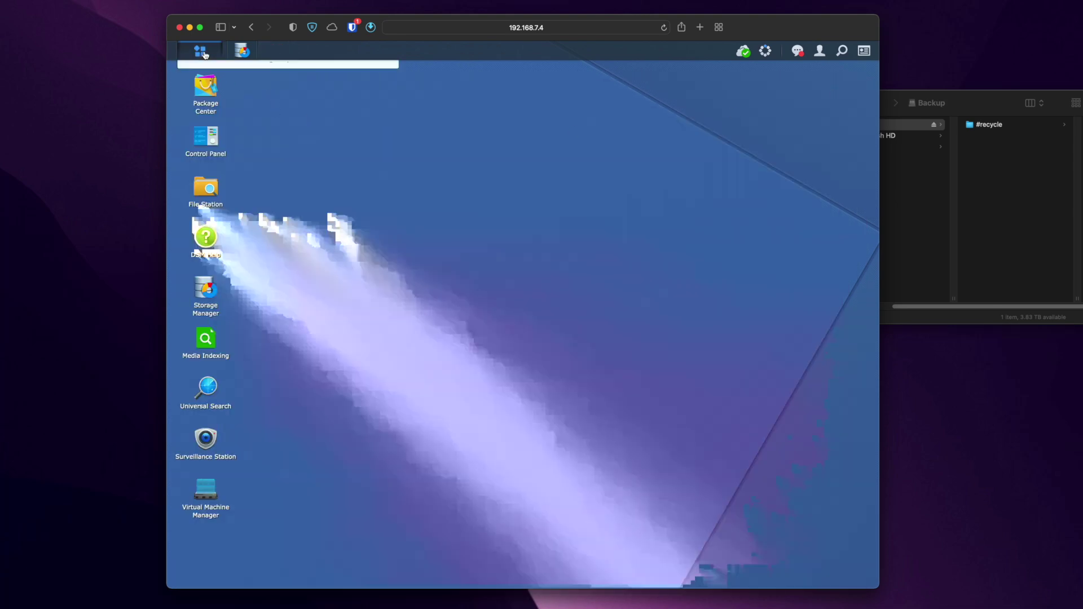
left_click(573, 158)
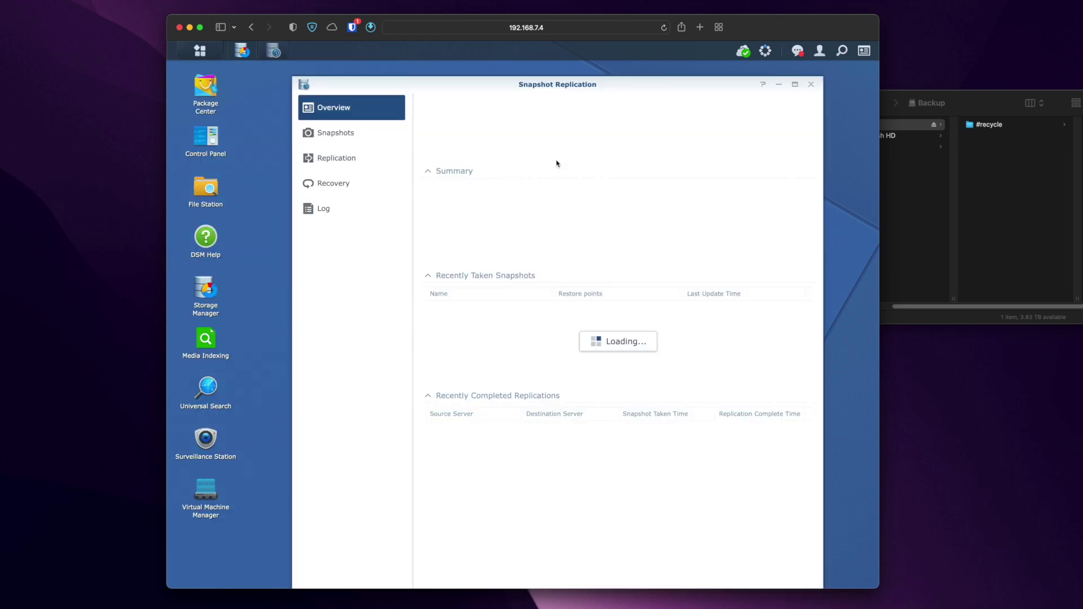
left_click(620, 420)
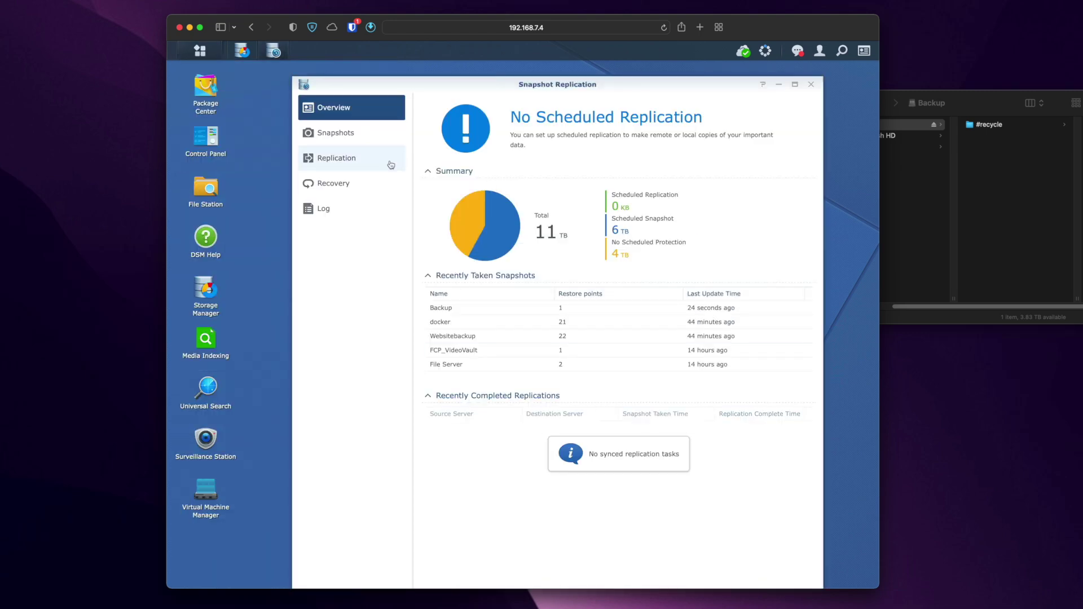
left_click(336, 133)
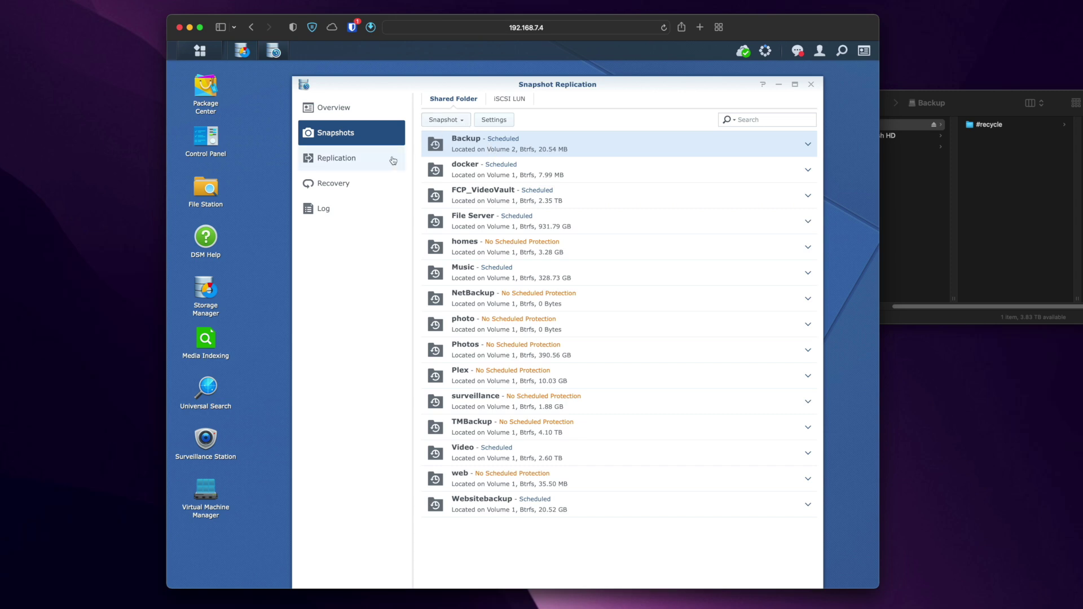
left_click(342, 185)
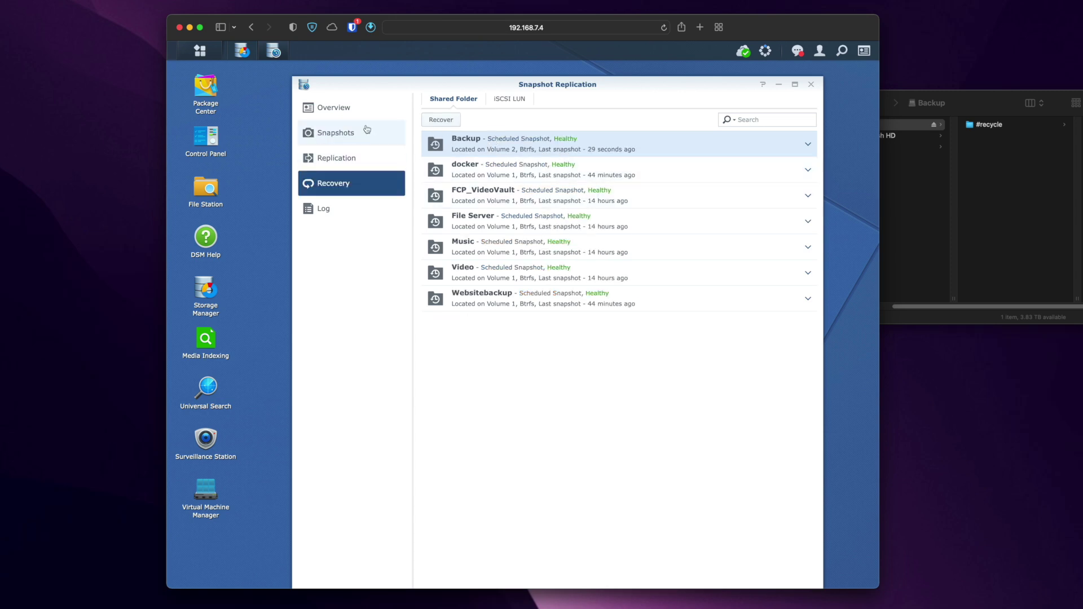
left_click(441, 120)
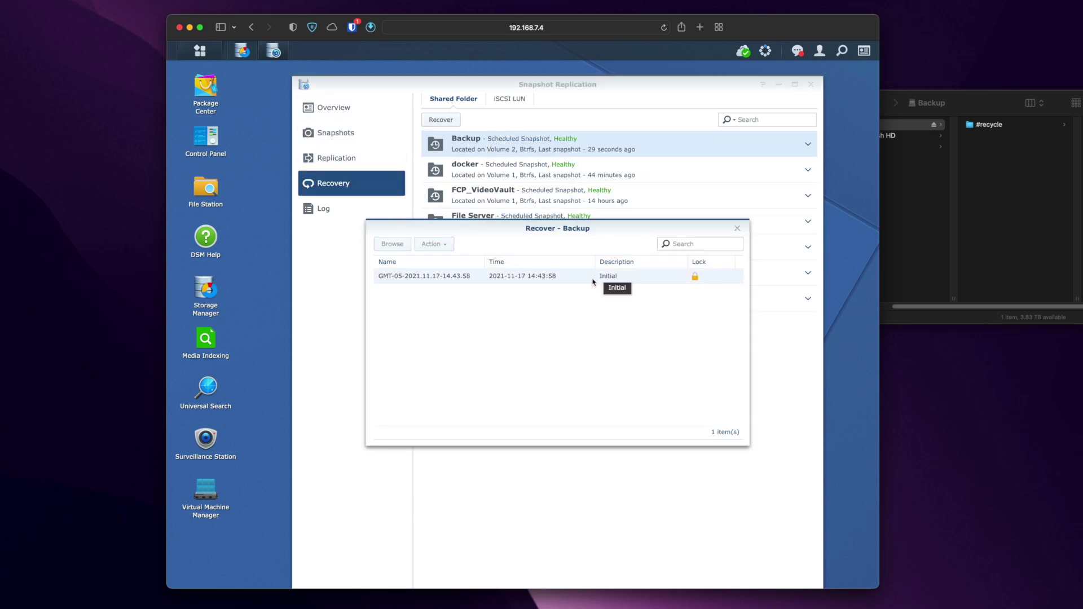
Restore Backup to the Initial snapshot without taking a pre-restore snapshot.
left_click(556, 277)
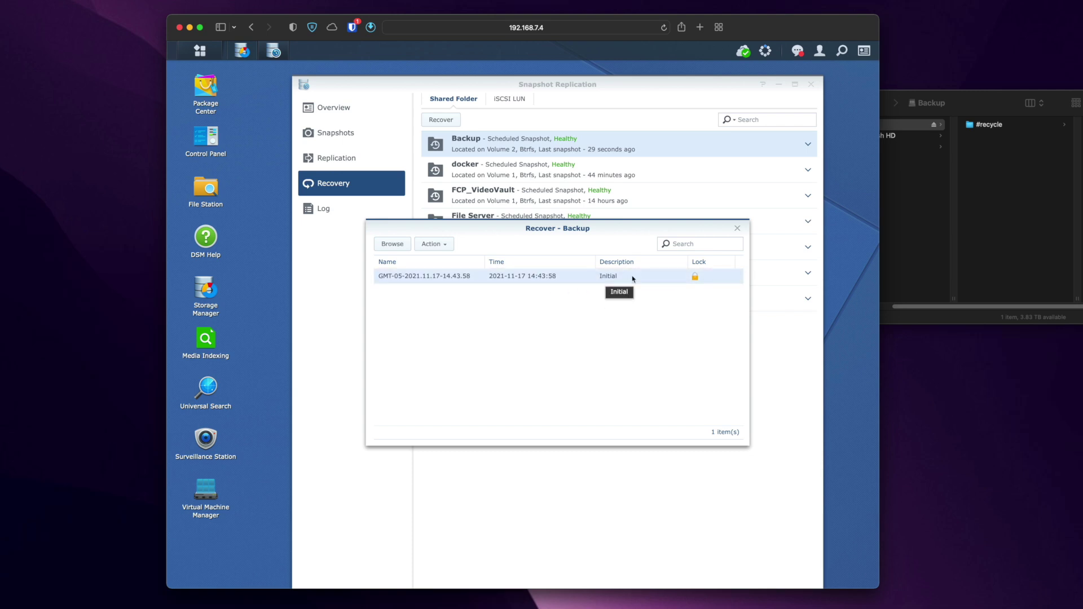
left_click(438, 246)
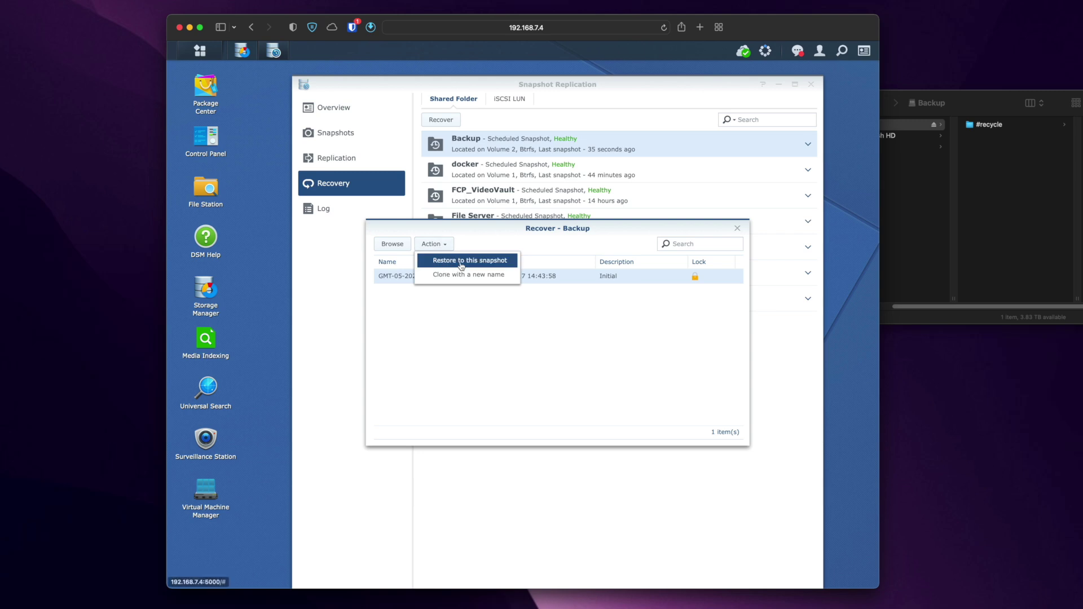
left_click(462, 262)
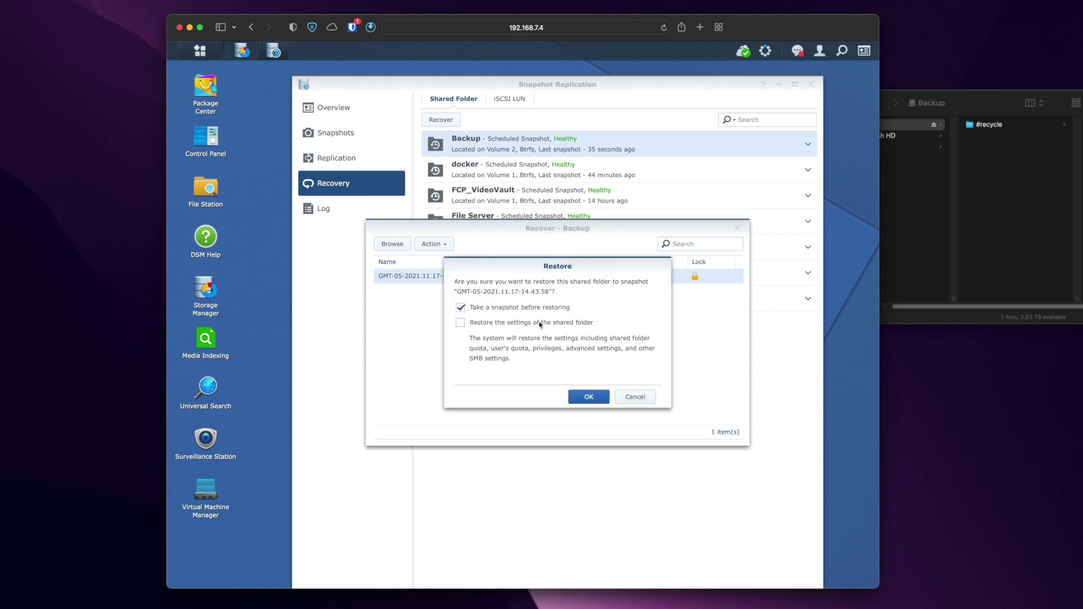
left_click(533, 306)
left_click(589, 396)
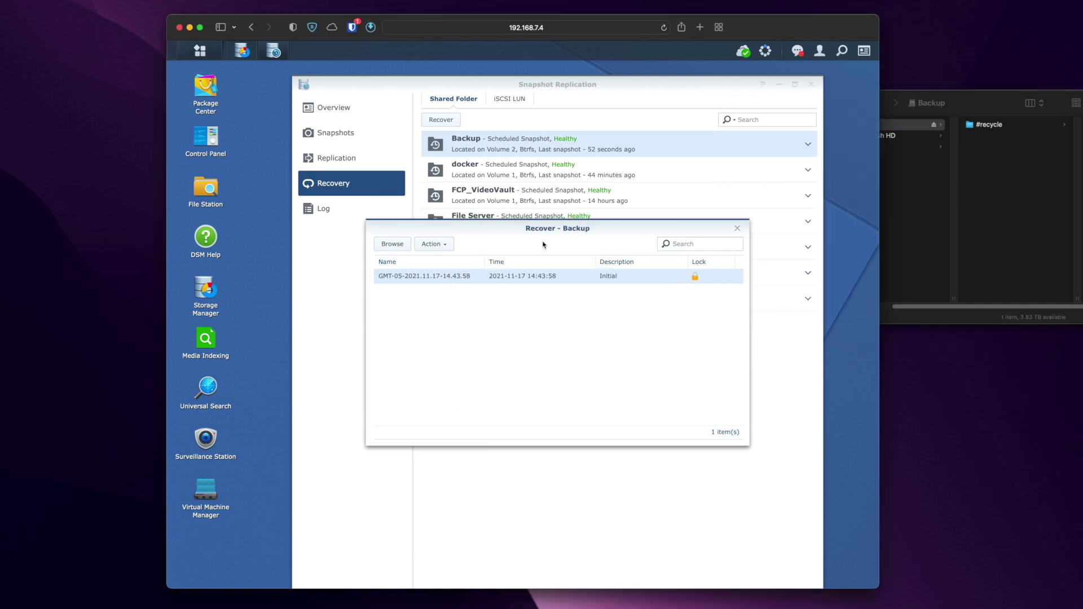
left_click(738, 231)
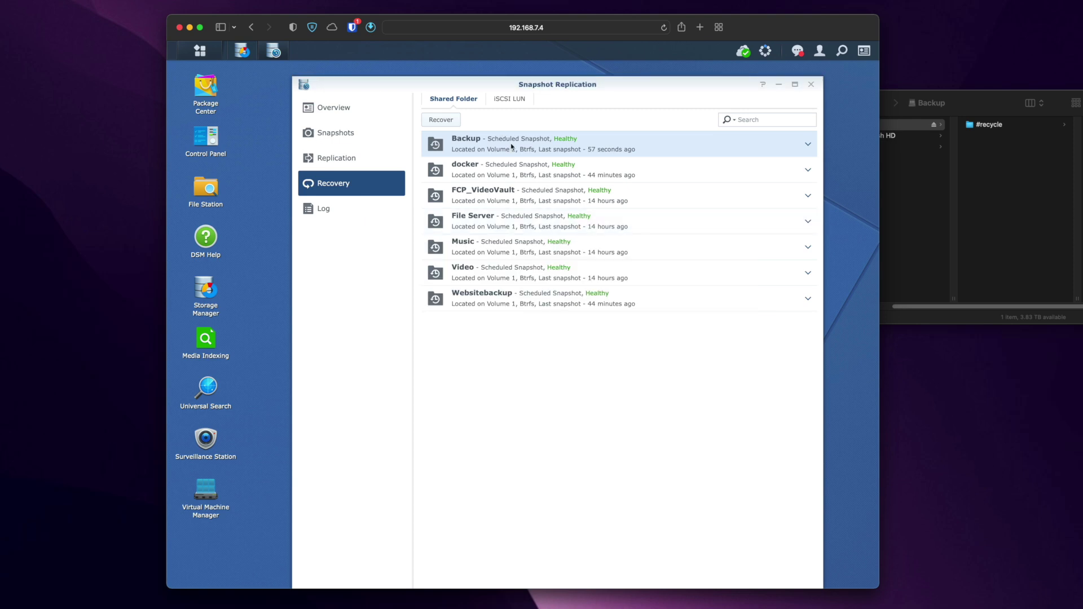
left_click(512, 146)
Check File Station, then eject and remount the Backup share in Finder and move its window aside.
left_click(205, 186)
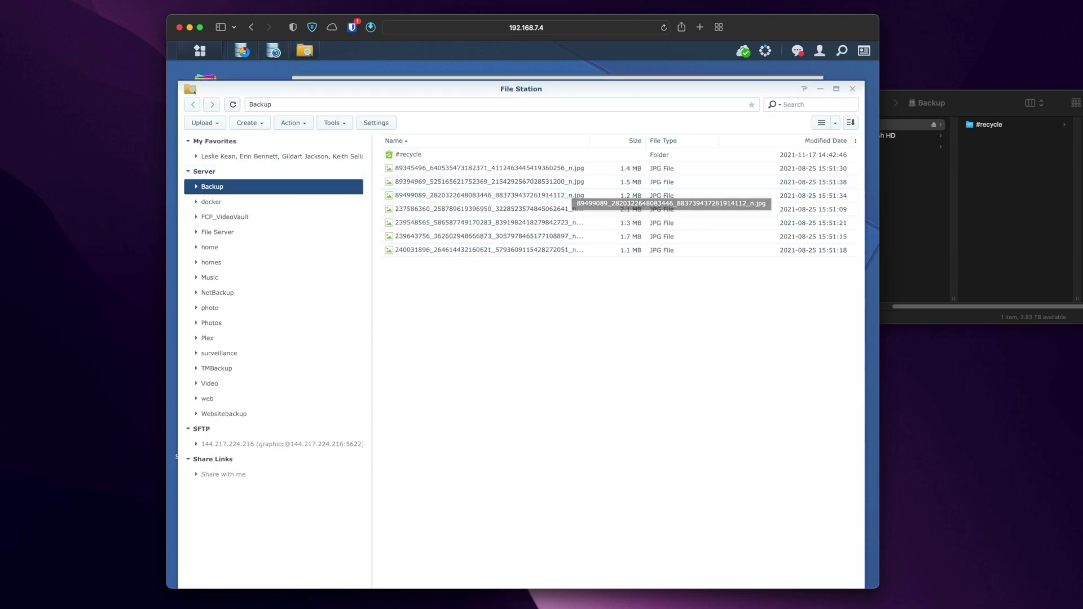
left_click(914, 125)
left_click(914, 136)
left_click(914, 125)
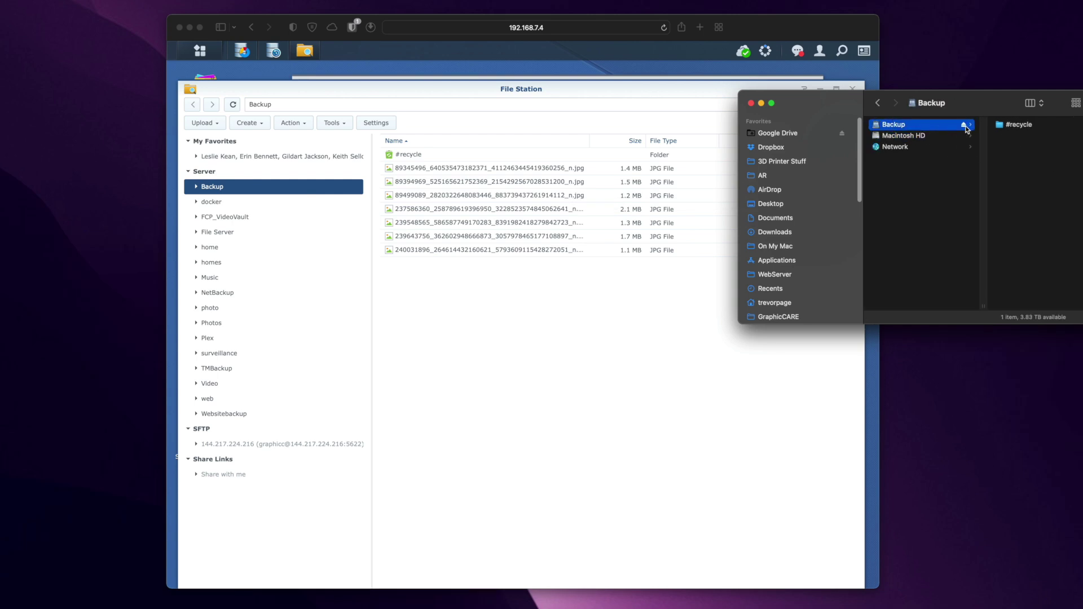
left_click(964, 125)
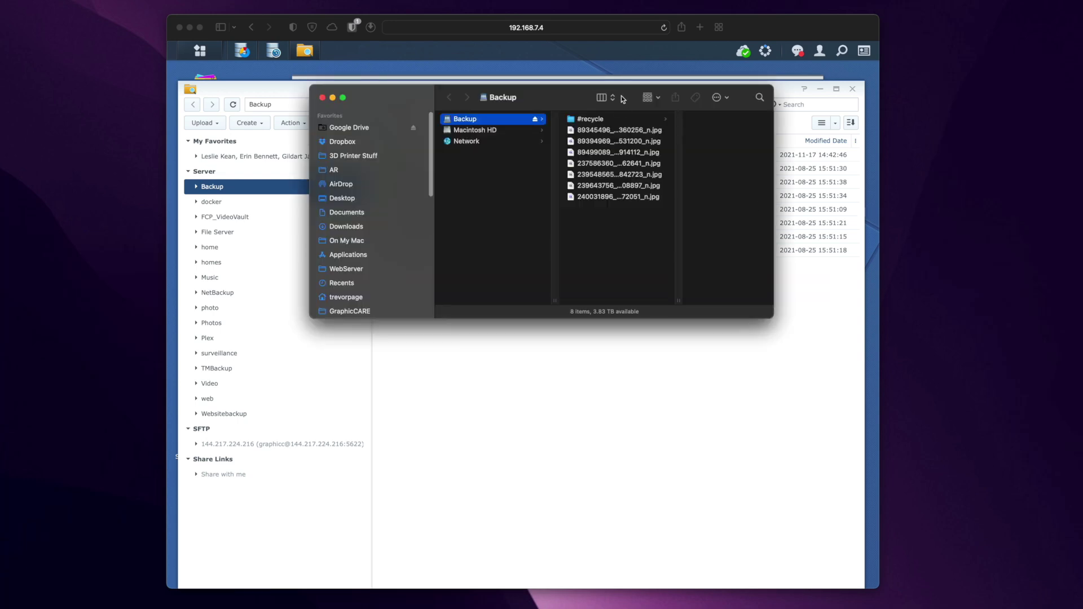
left_click_drag(621, 96, 885, 135)
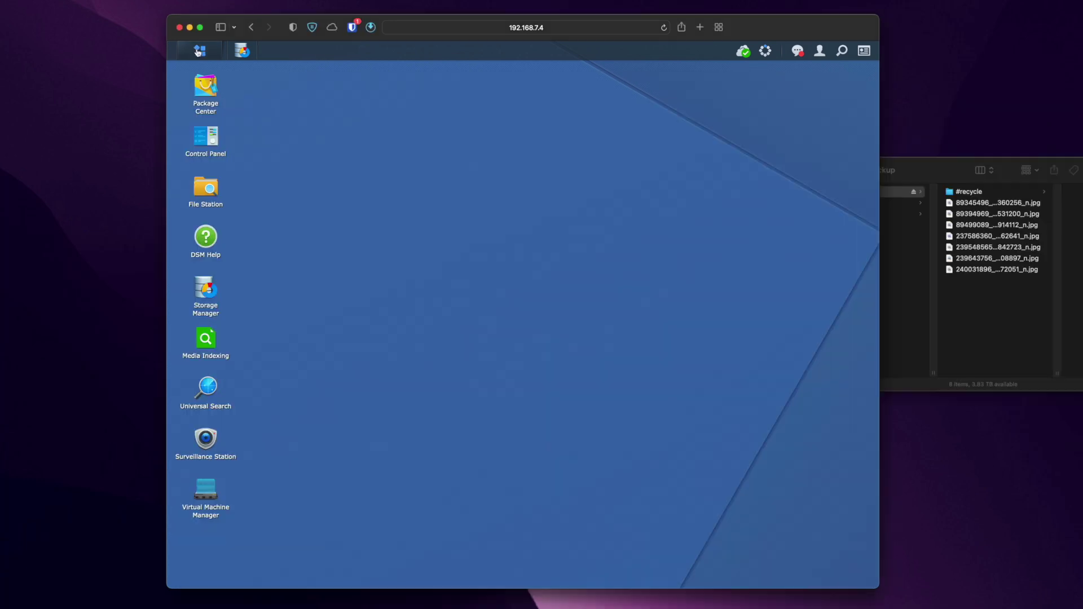
Launch Hyper Backup and choose Local folder & USB as the backup destination.
left_click(199, 51)
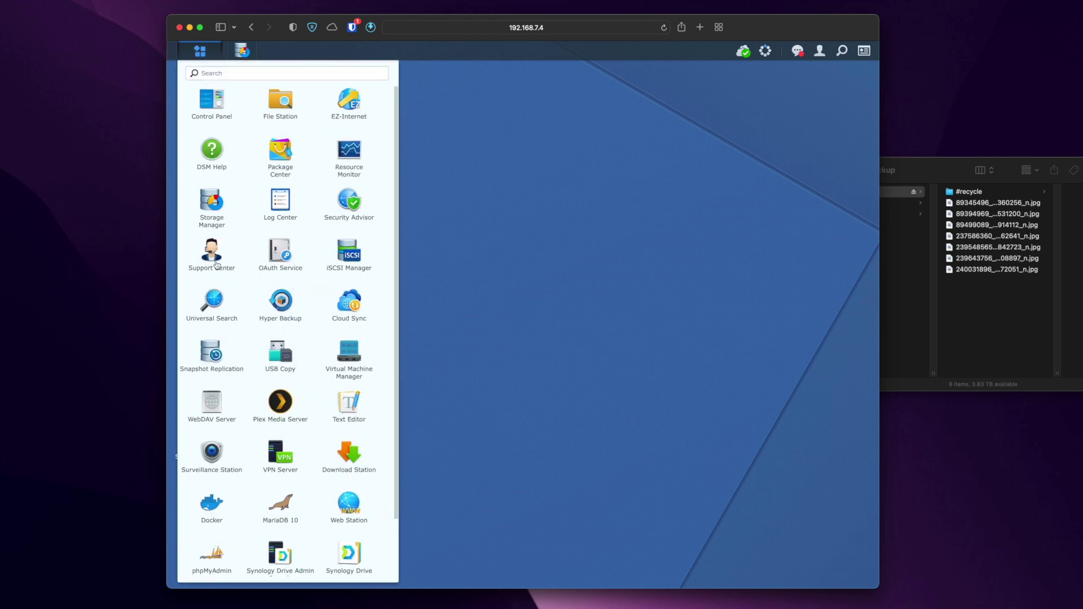
left_click(286, 301)
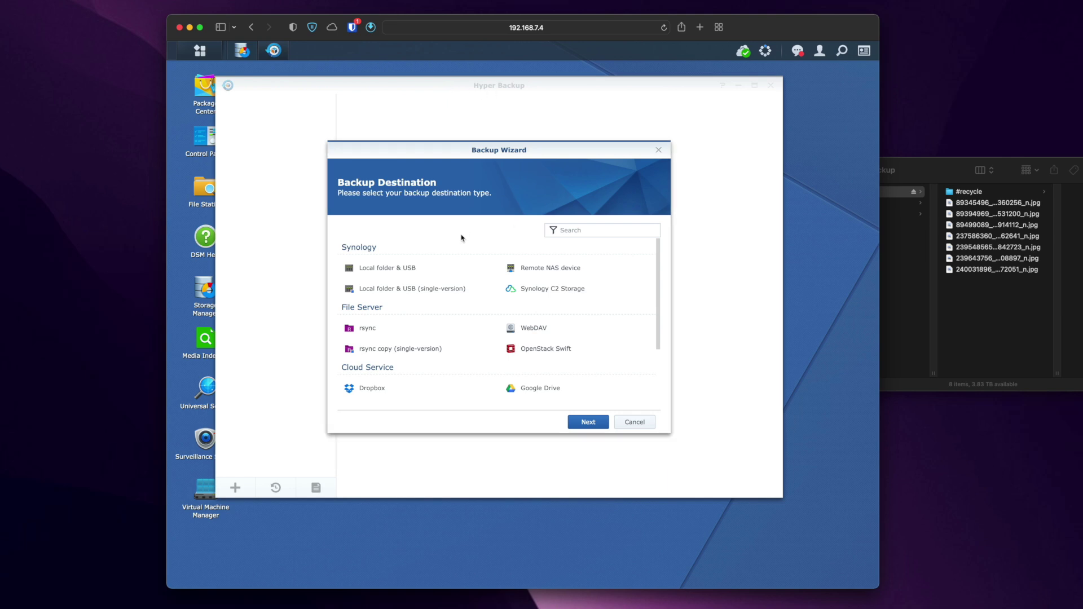
left_click(996, 166)
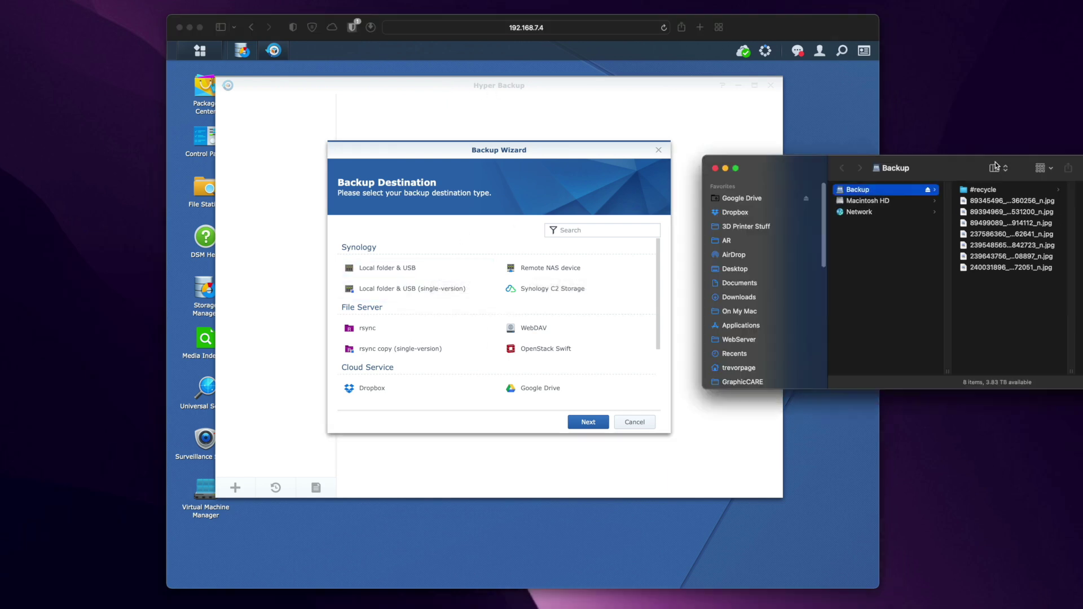
left_click(387, 268)
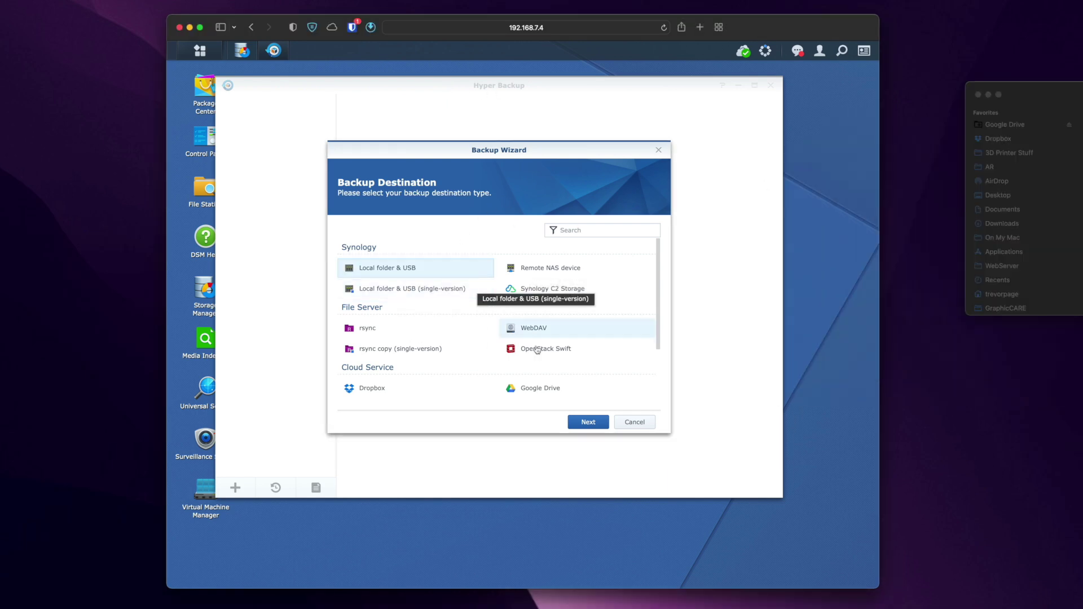
left_click(586, 421)
Set the destination shared folder to Backup with directory Server_1 and continue.
left_click(540, 247)
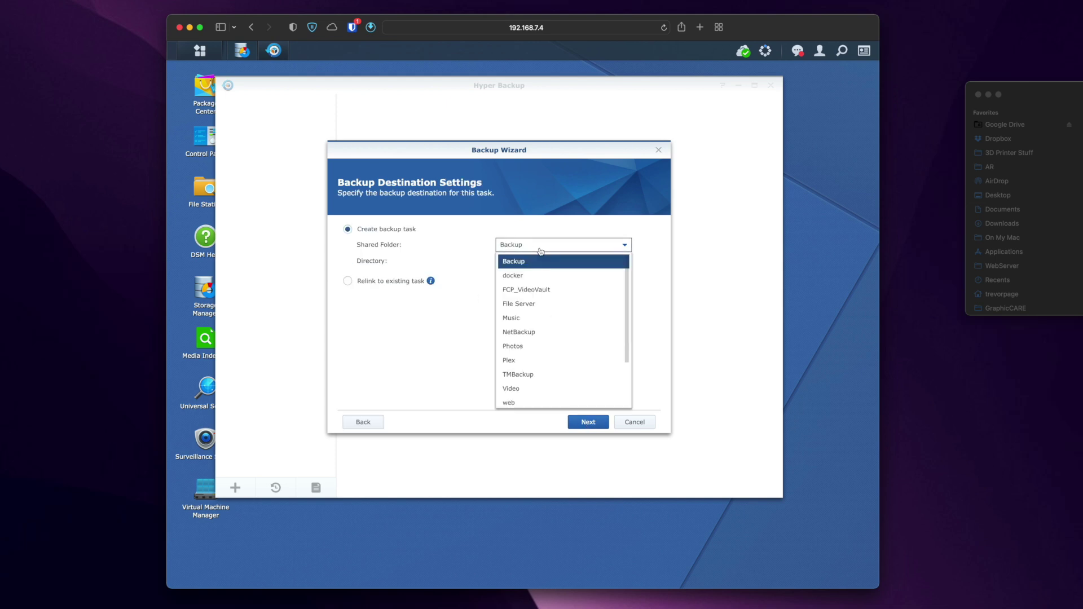
left_click(530, 264)
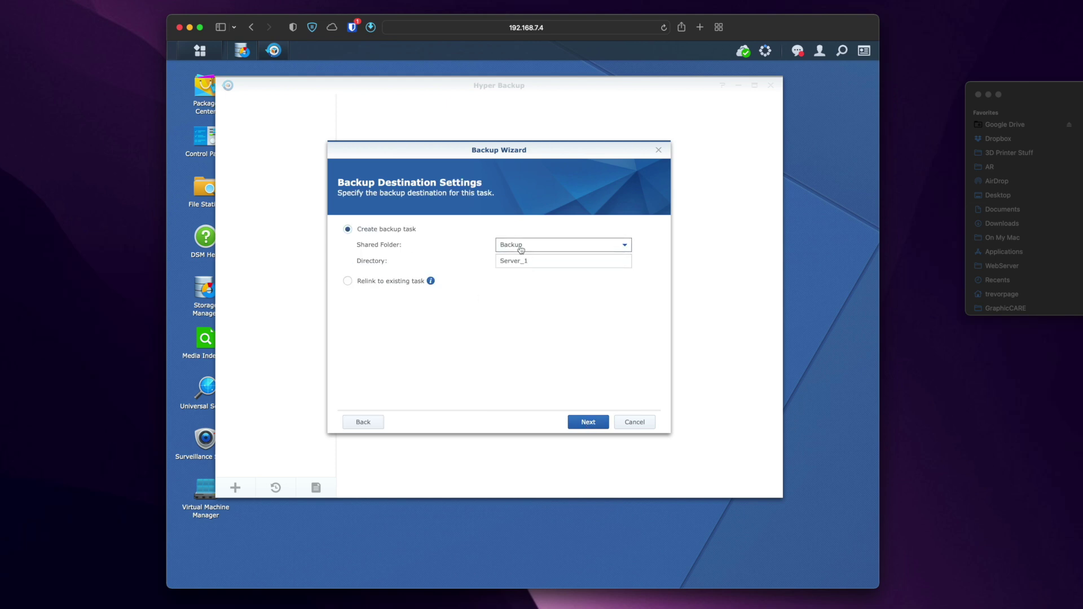
left_click(533, 247)
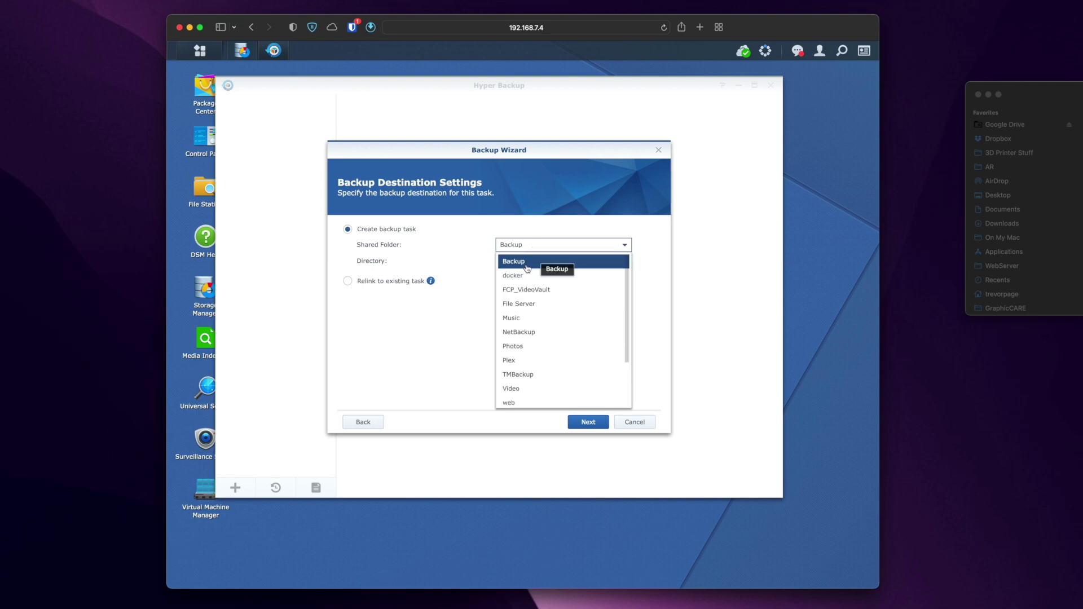
left_click(530, 264)
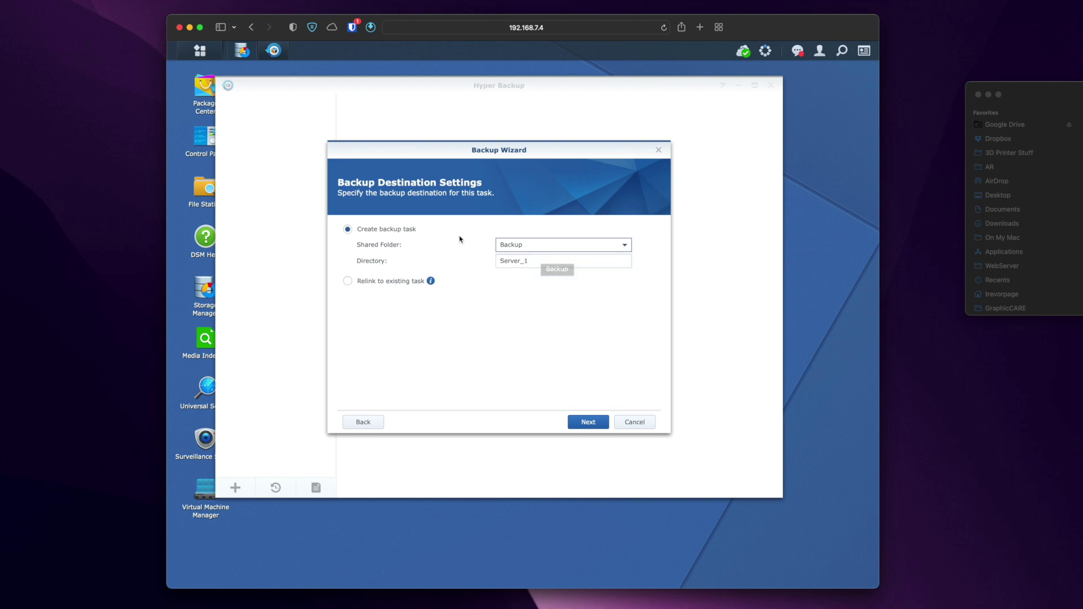
left_click(586, 423)
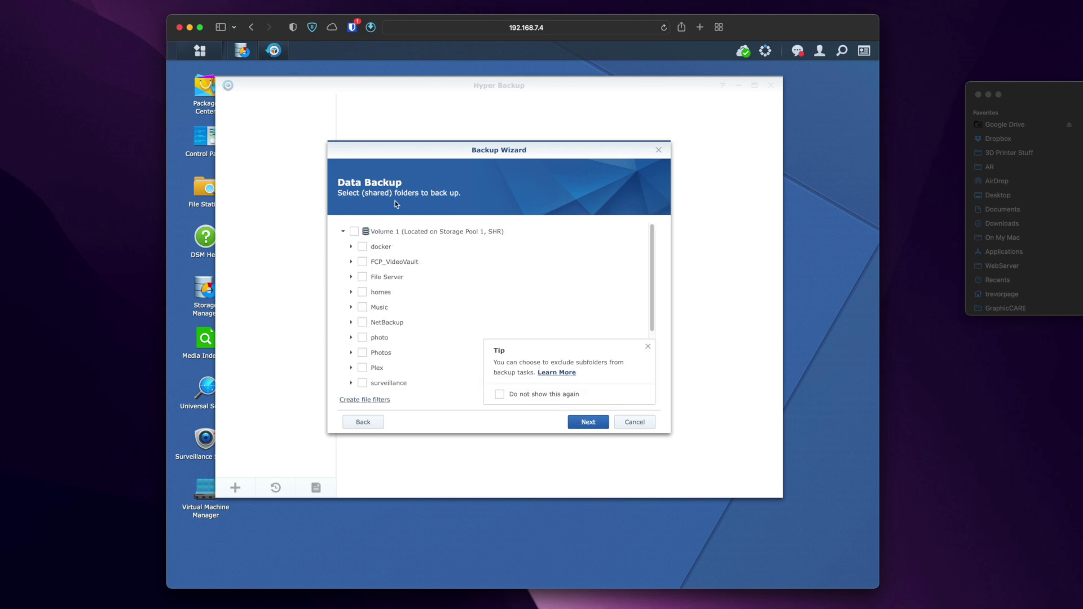
Select every shared folder on Volume 1 for the backup.
left_click(363, 248)
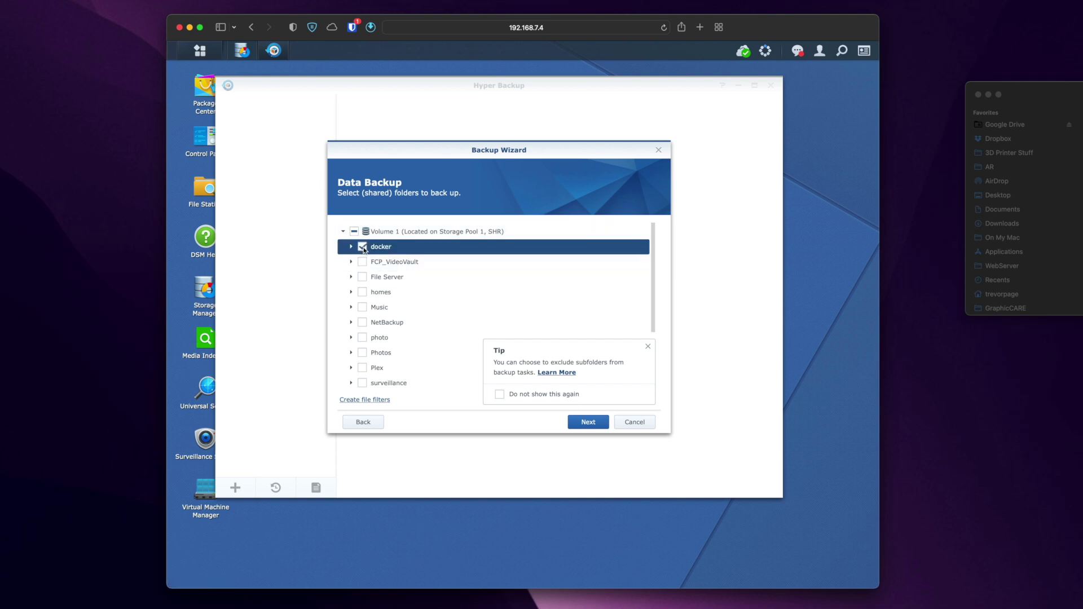
left_click(363, 279)
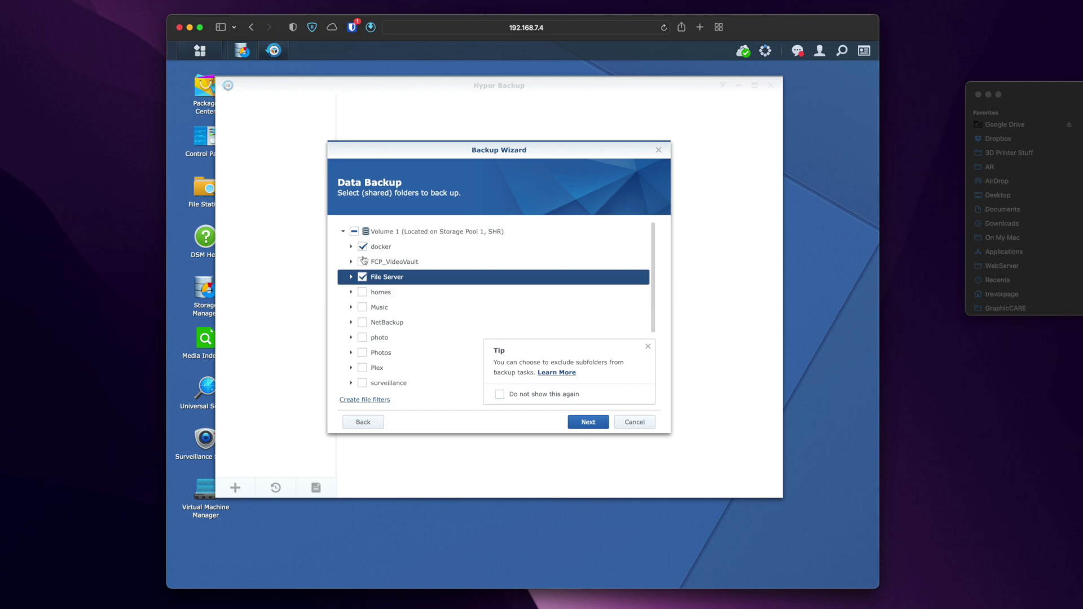
left_click(354, 232)
left_click(354, 232)
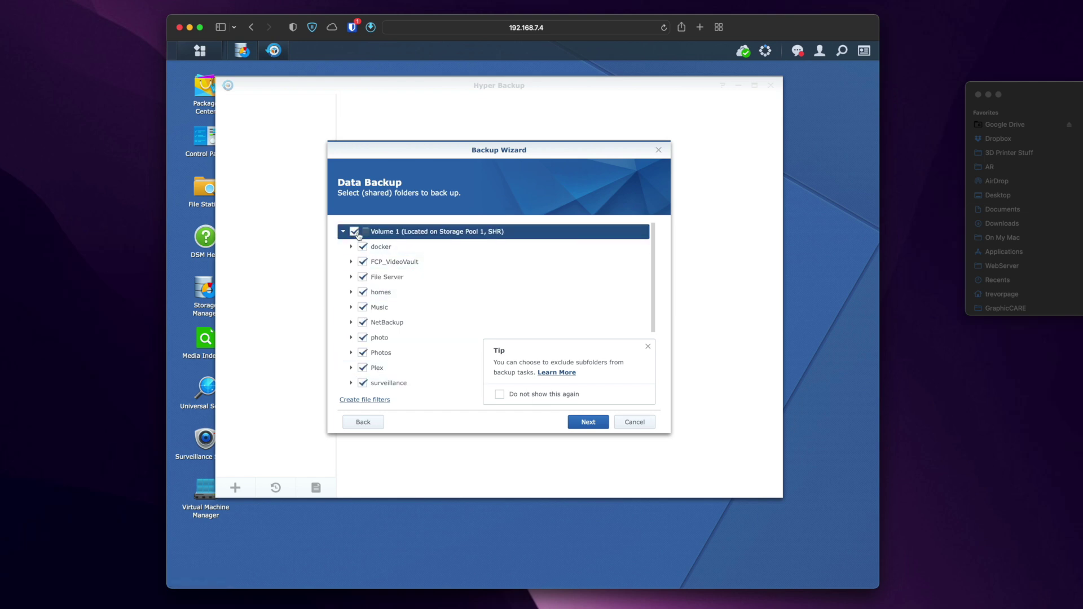
scroll(471, 308, "down", 3)
scroll(477, 307, "up", 3)
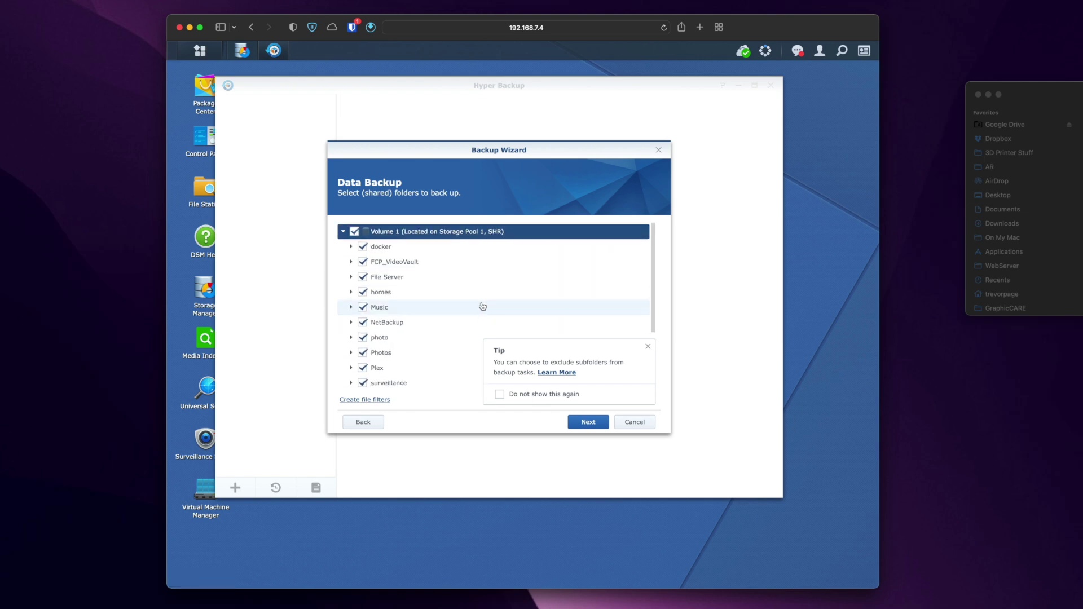
scroll(490, 305, "down", 3)
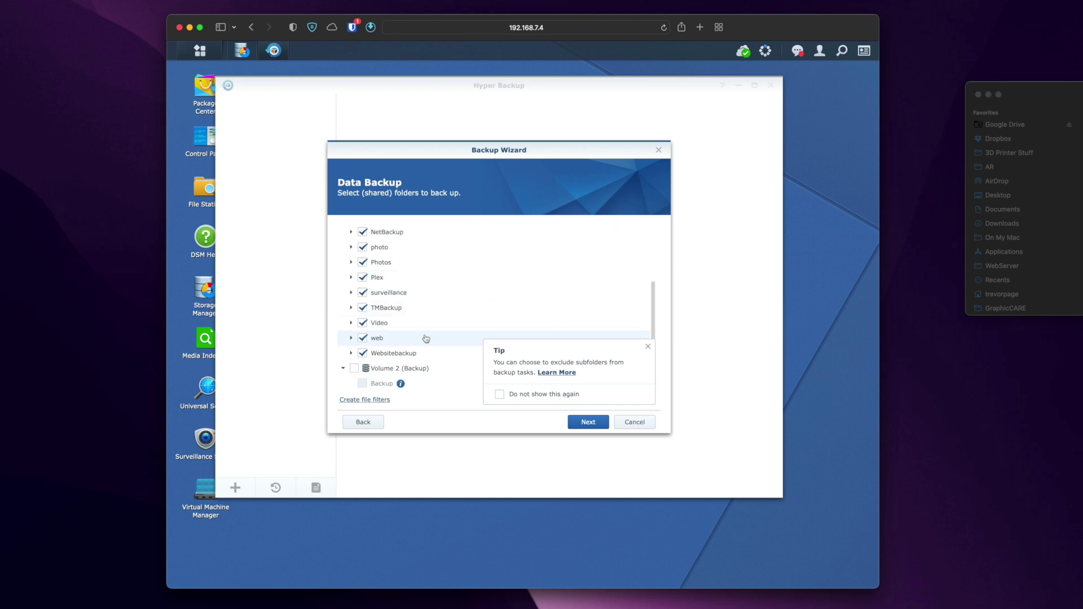
scroll(443, 325, "up", 3)
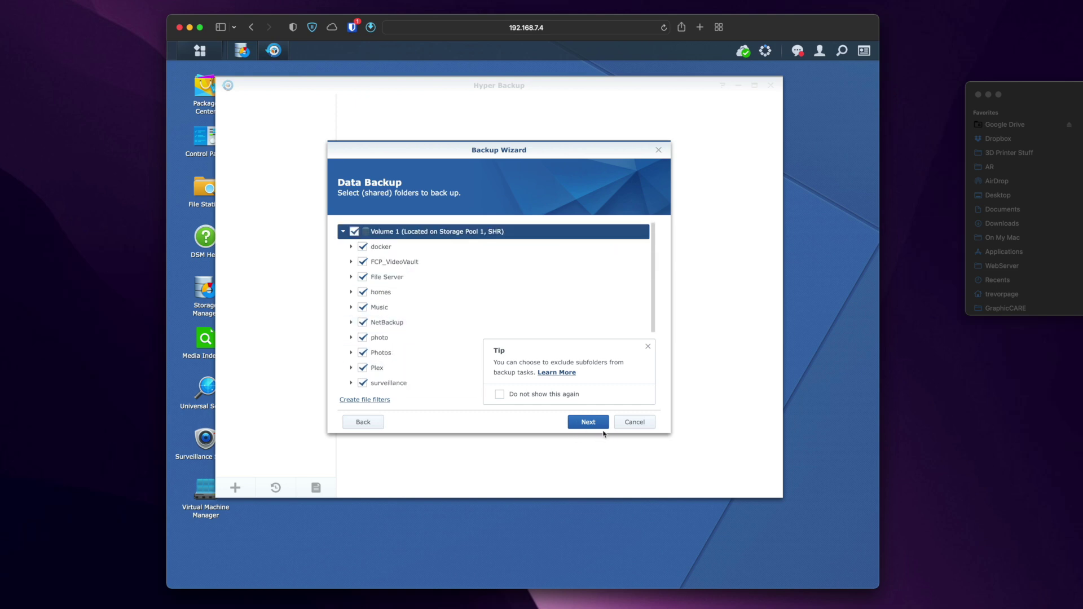
left_click(584, 421)
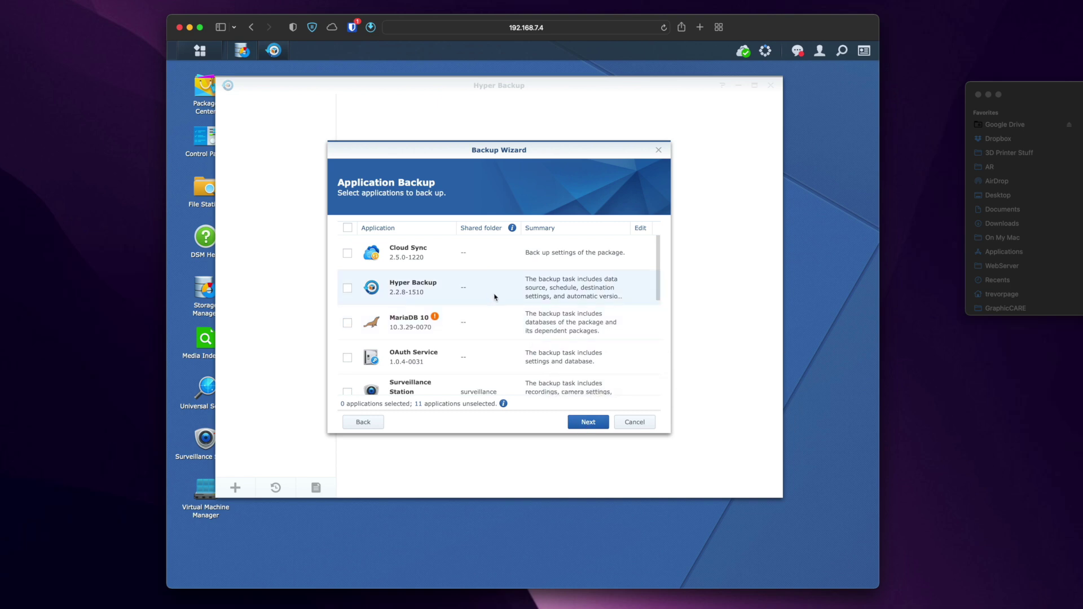
Leave all applications unchecked and move on to backup settings.
scroll(495, 297, "down", 5)
scroll(489, 322, "up", 5)
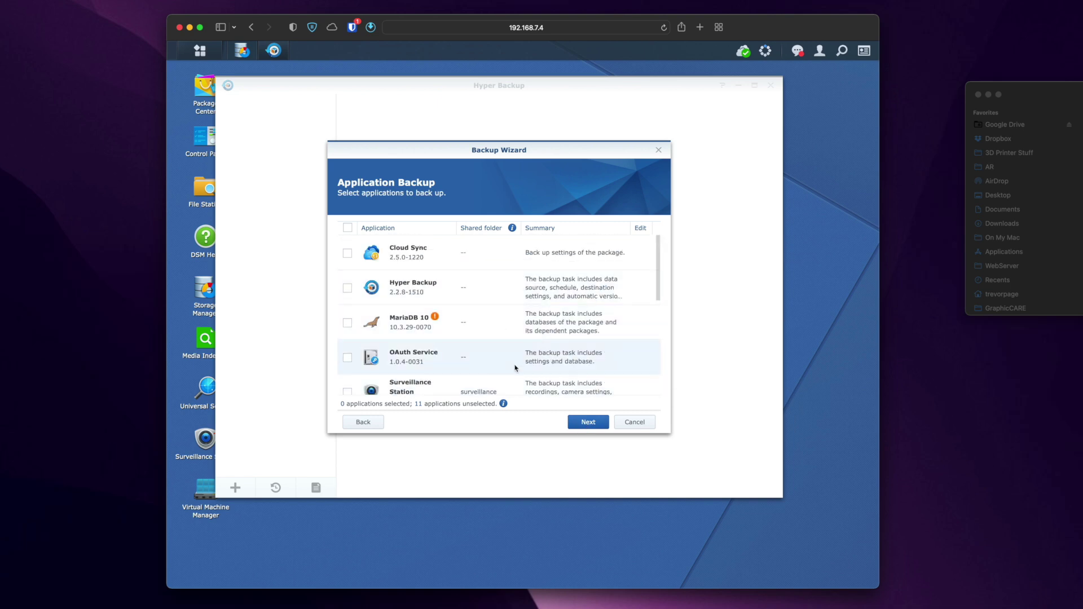
left_click(584, 422)
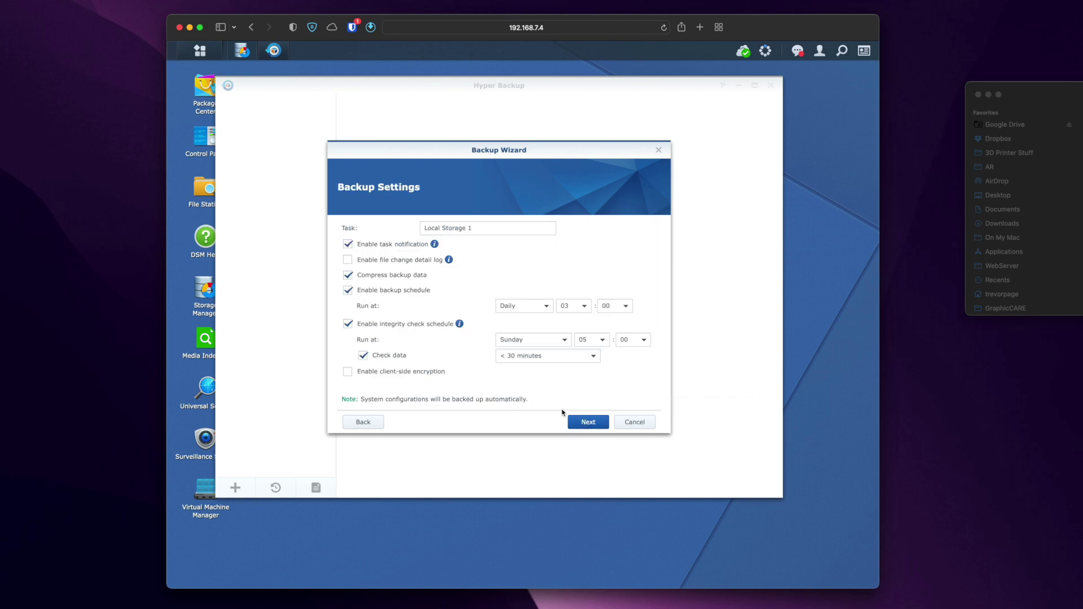
Rename the task to 'Initial Backup' with a daily 05:00 run, then go to rotation settings.
triple_click(485, 231)
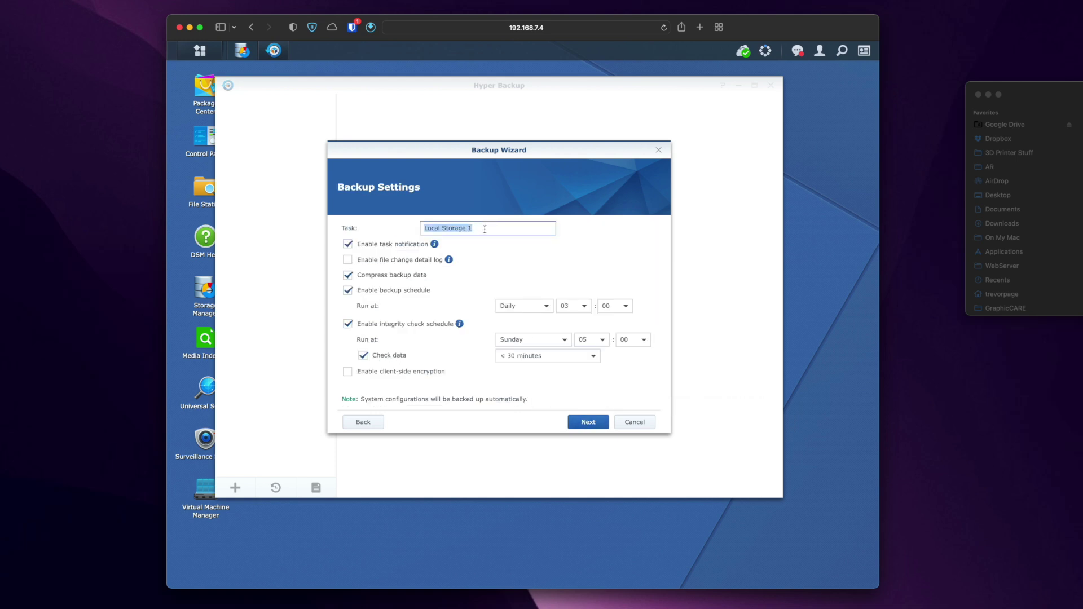
type("Initial Backup")
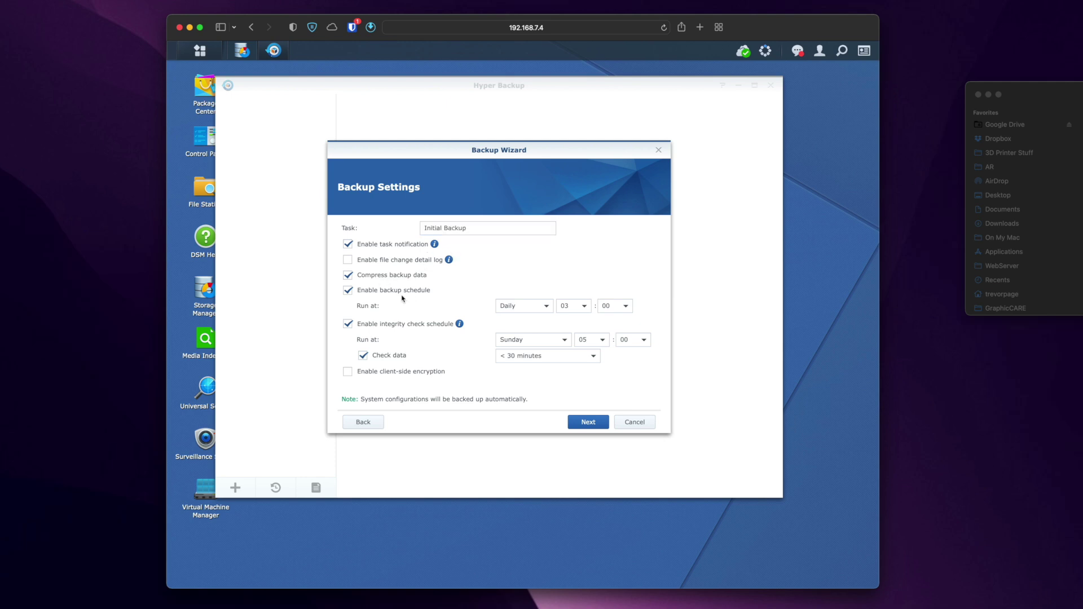
left_click(564, 308)
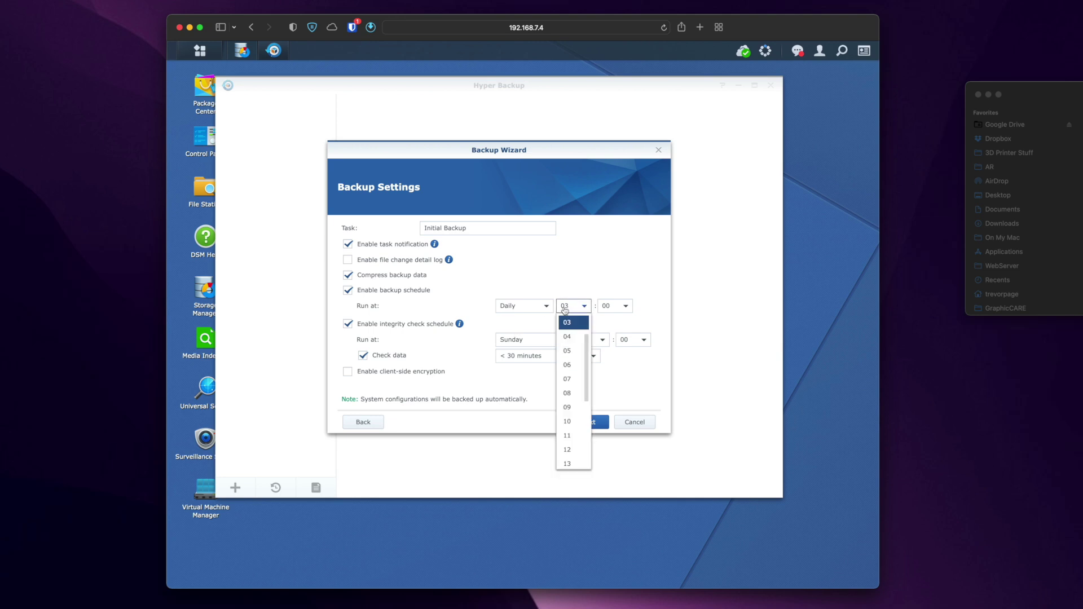
left_click(570, 350)
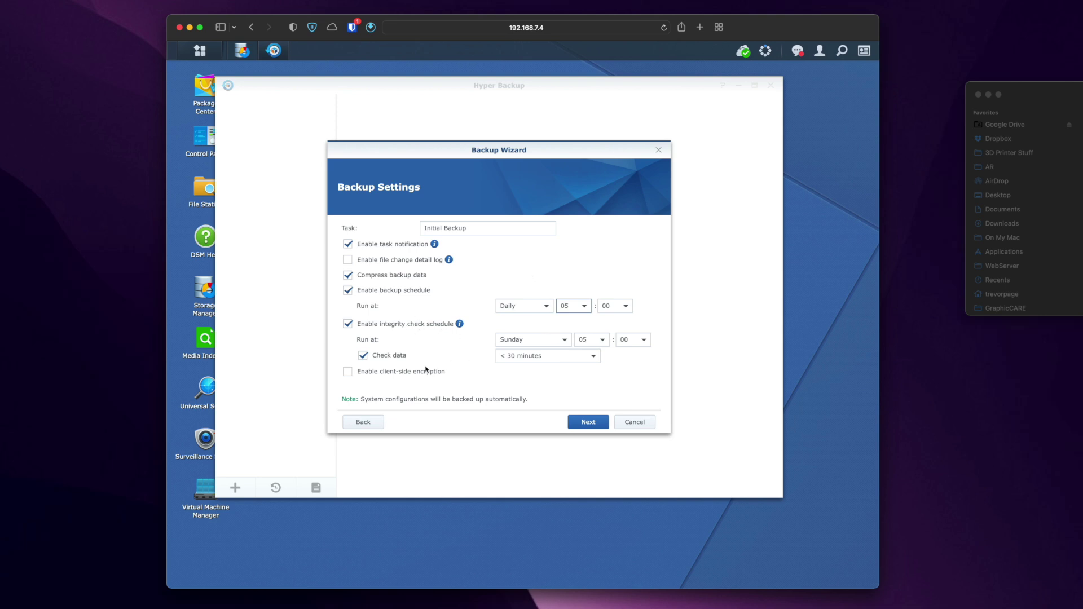
key("Return")
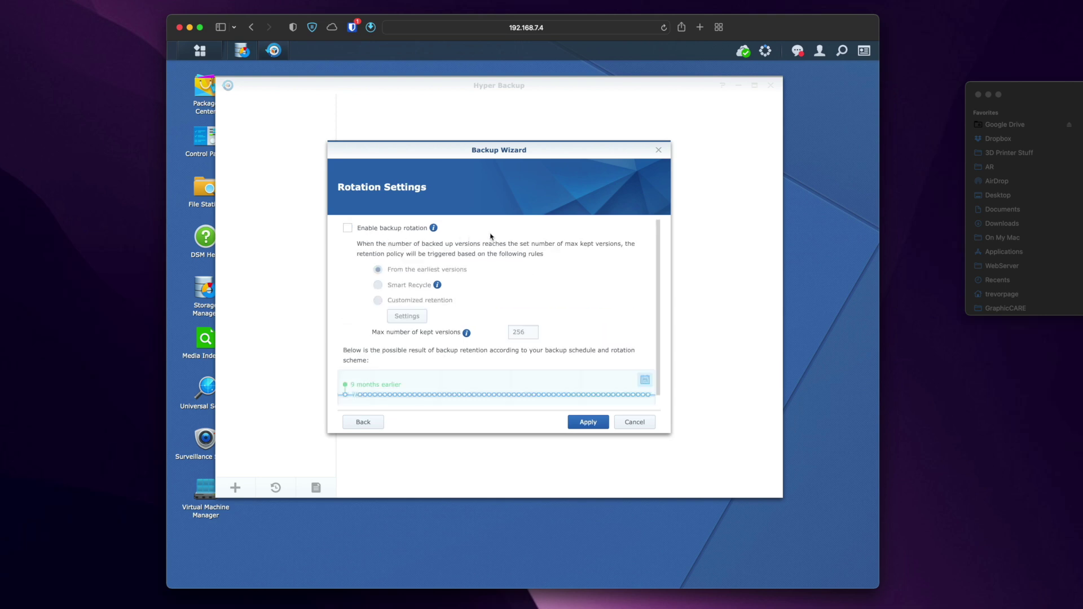
Enable backup rotation with max kept versions set to 5 and apply to create the task.
left_click(409, 229)
double_click(520, 336)
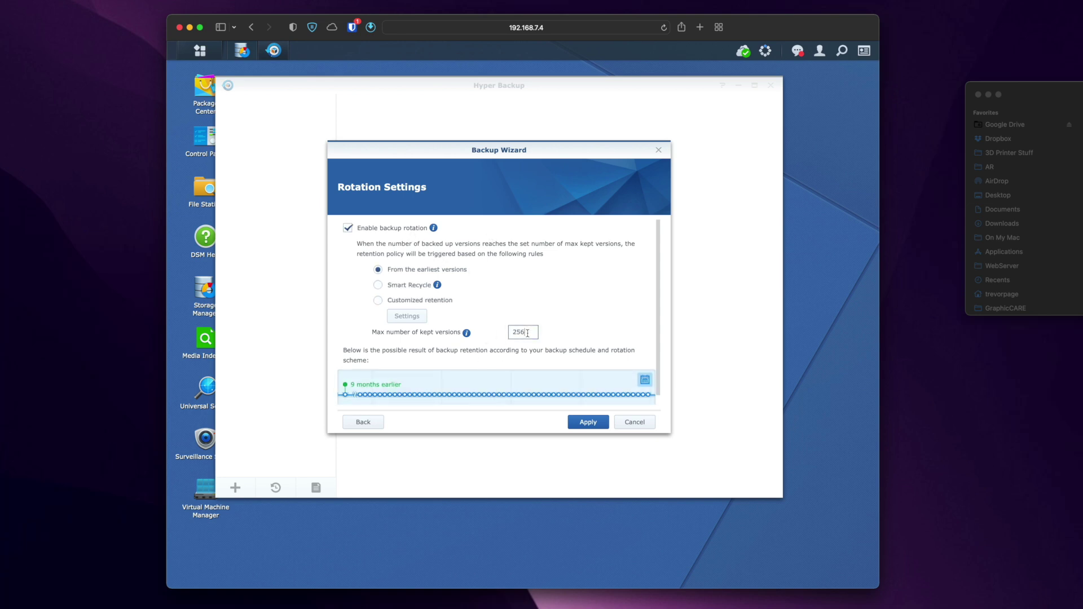
type("5")
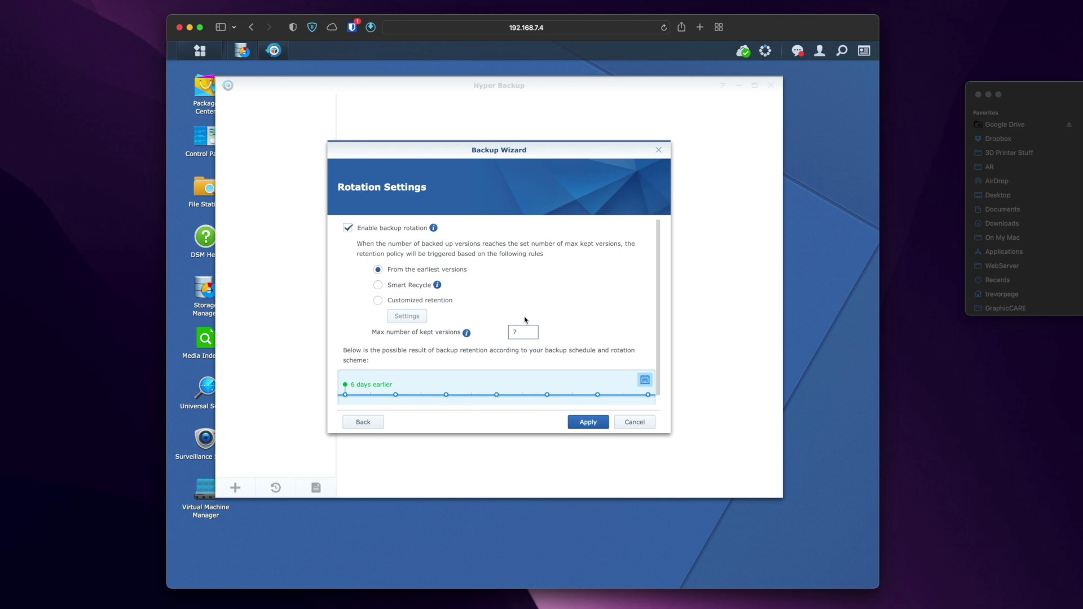
left_click(587, 422)
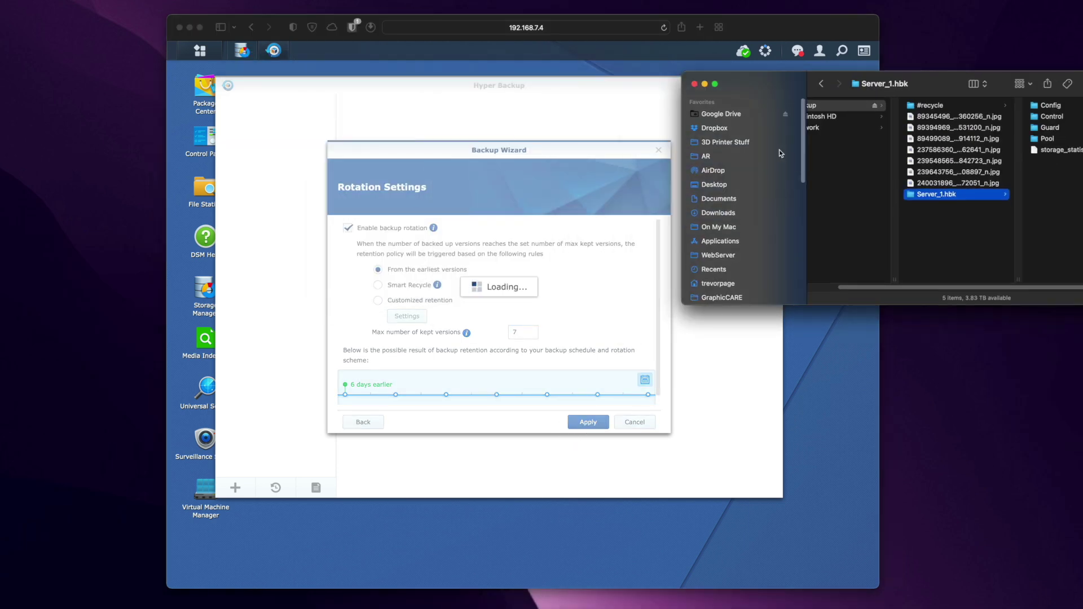
Start the first backup immediately and minimize Hyper Backup.
left_click(705, 84)
left_click(549, 150)
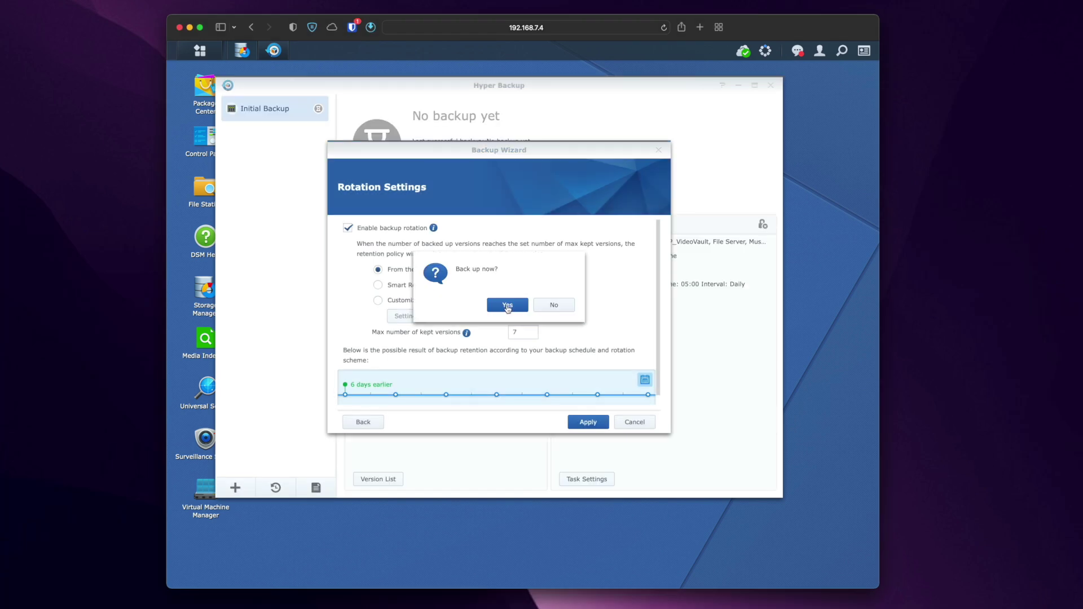
left_click(507, 305)
left_click(738, 85)
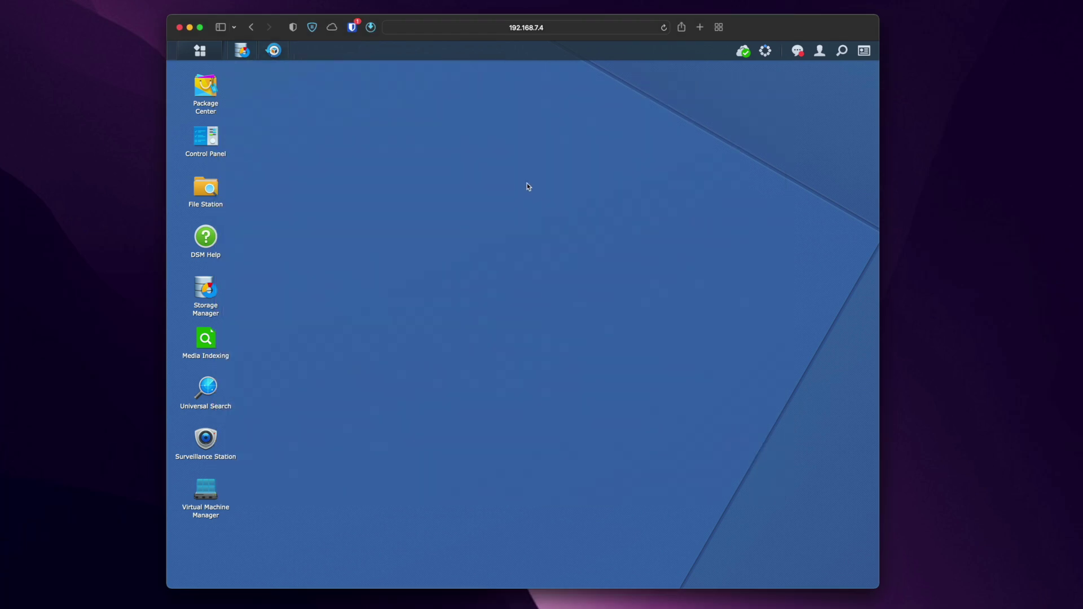
left_click(213, 293)
left_click(299, 169)
scroll(570, 377, "down", 5)
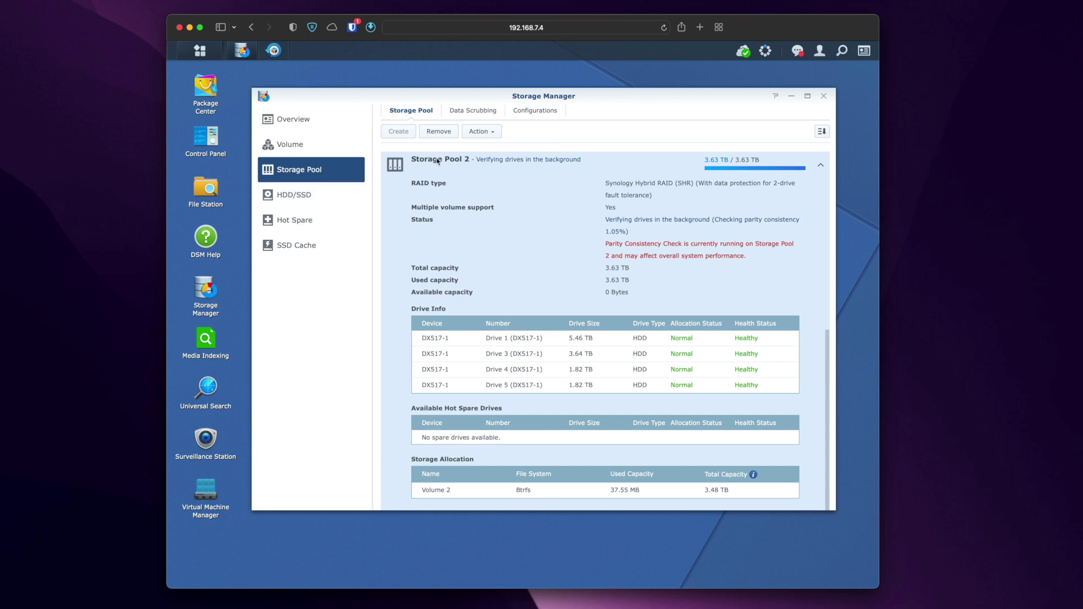
scroll(543, 292, "up", 10)
scroll(558, 316, "down", 10)
left_click(481, 132)
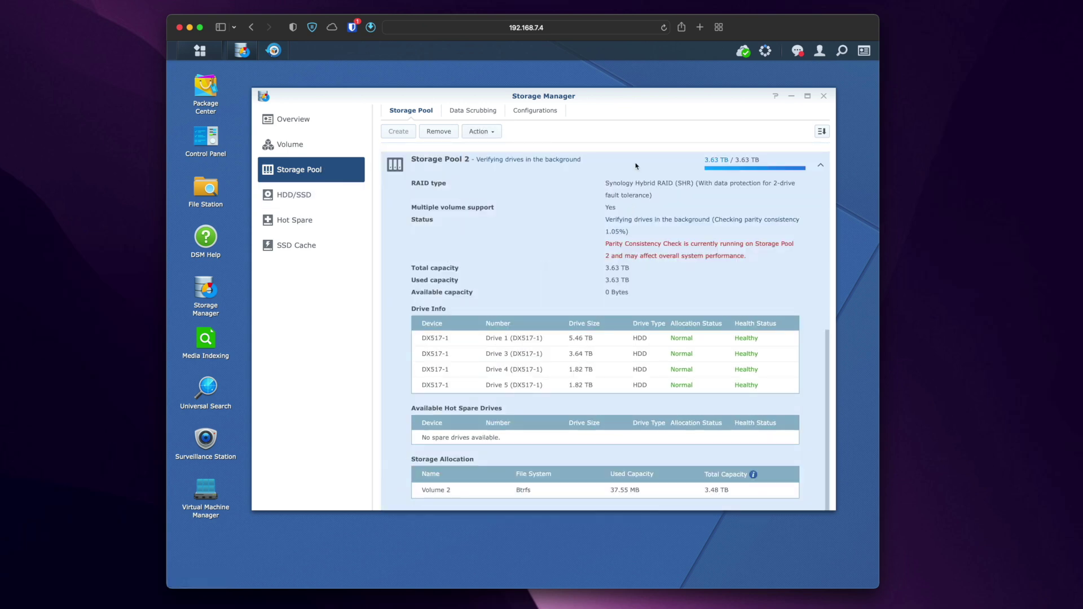